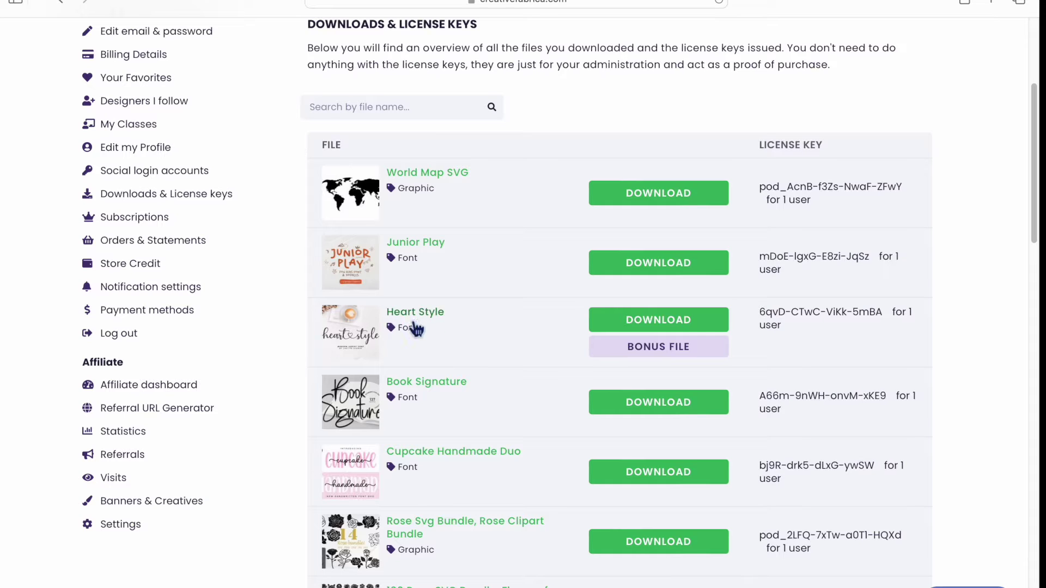
# Step: Download the Heart Style font and open its downloaded folder
pyautogui.click(637, 327)
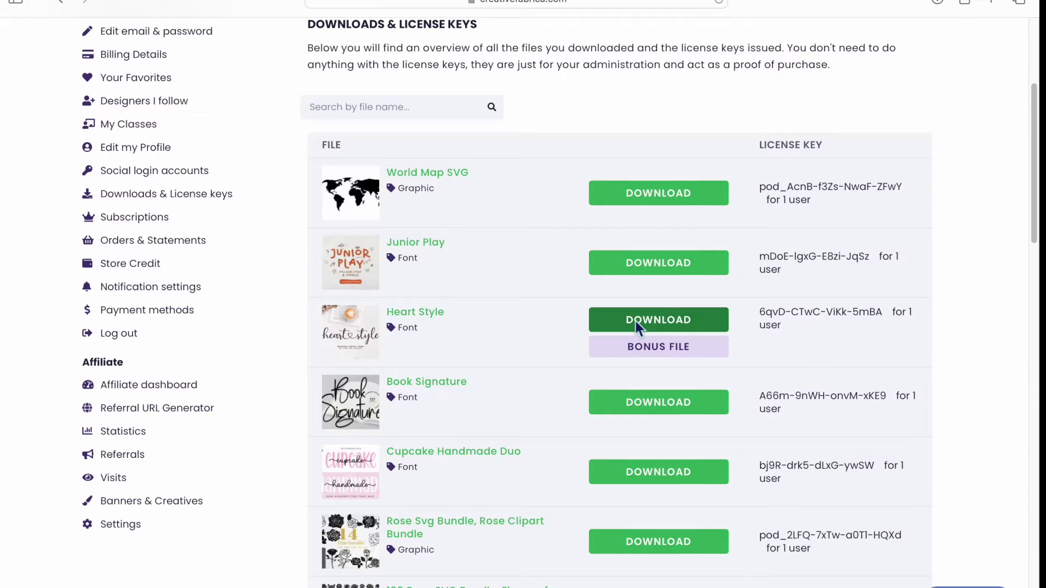
pyautogui.moveTo(937, 19)
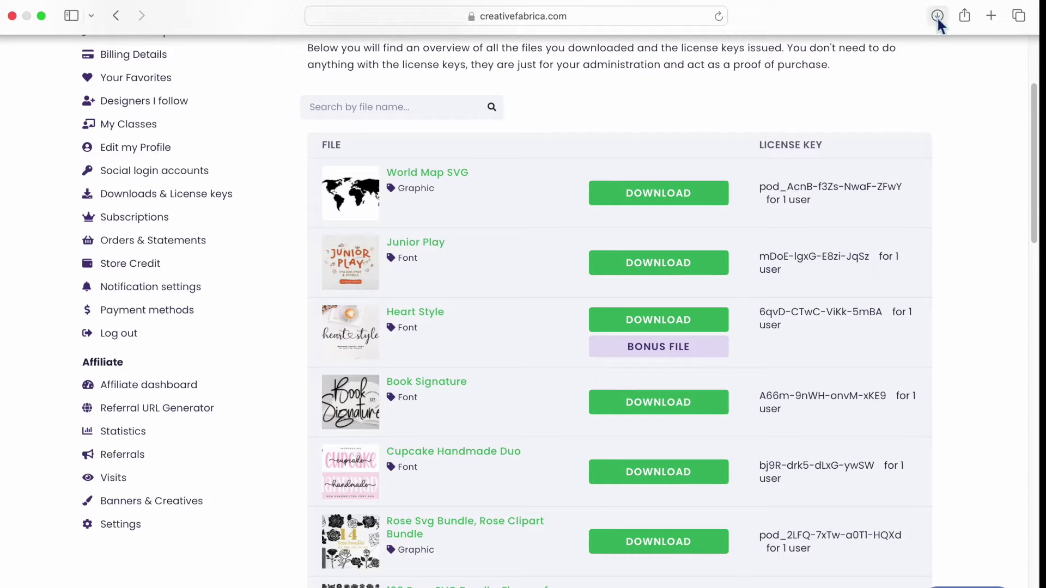
pyautogui.click(938, 16)
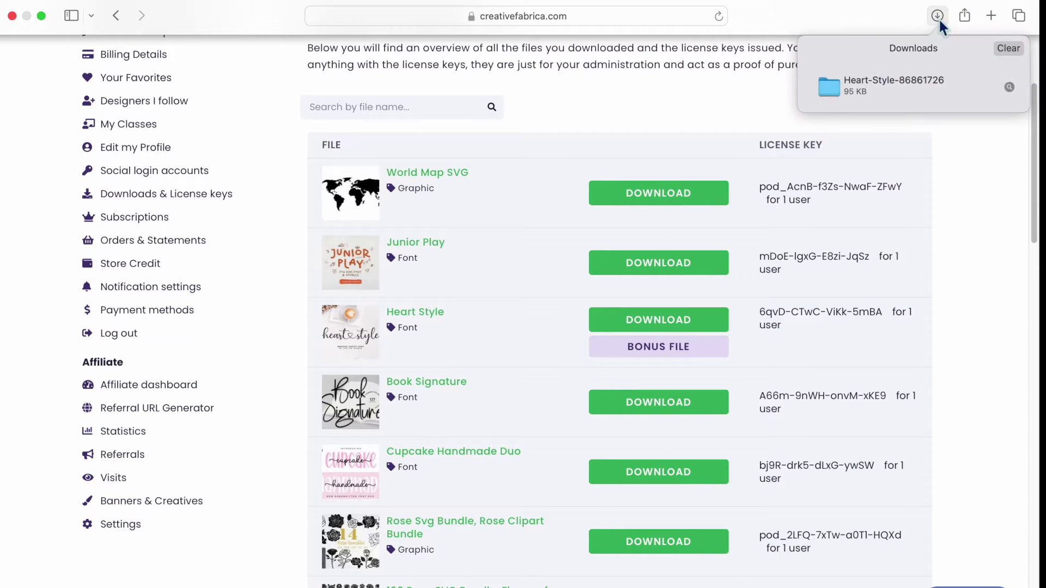
pyautogui.click(903, 64)
pyautogui.doubleClick(904, 64)
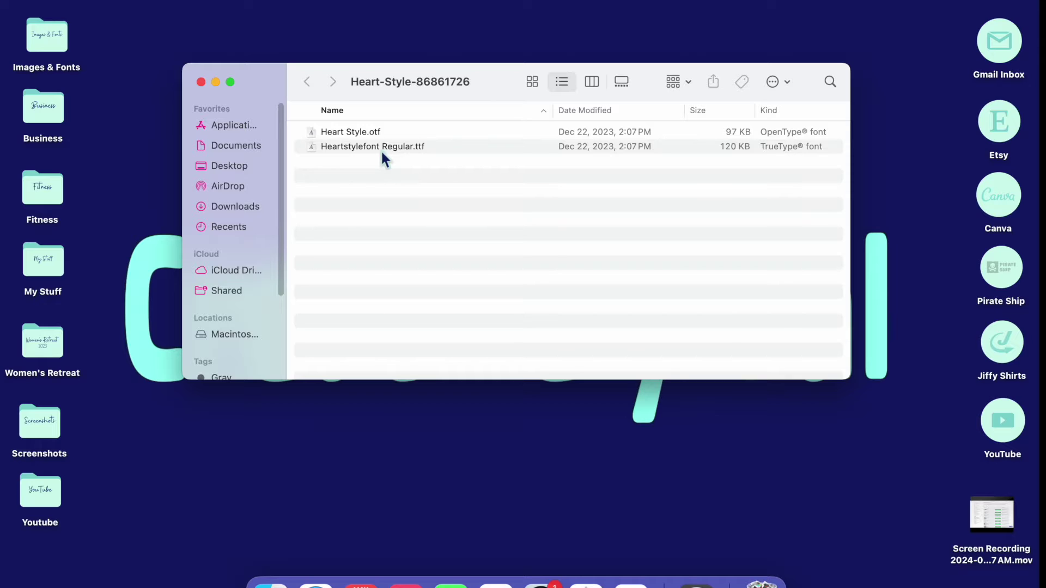
# Step: Open Heartstylefont Regular.ttf for installation and skip replacing the version already installed
pyautogui.doubleClick(430, 146)
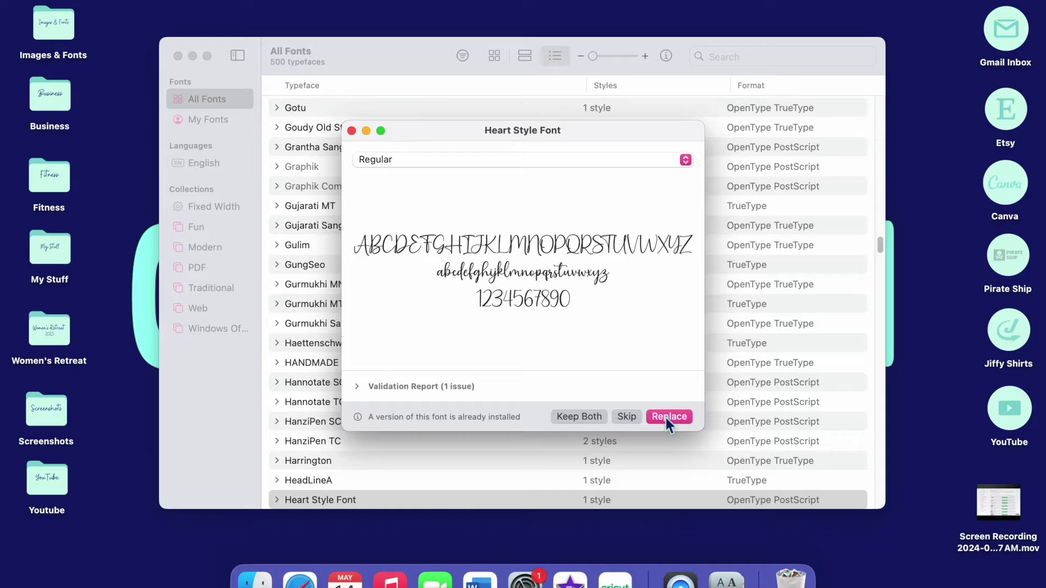
pyautogui.click(628, 417)
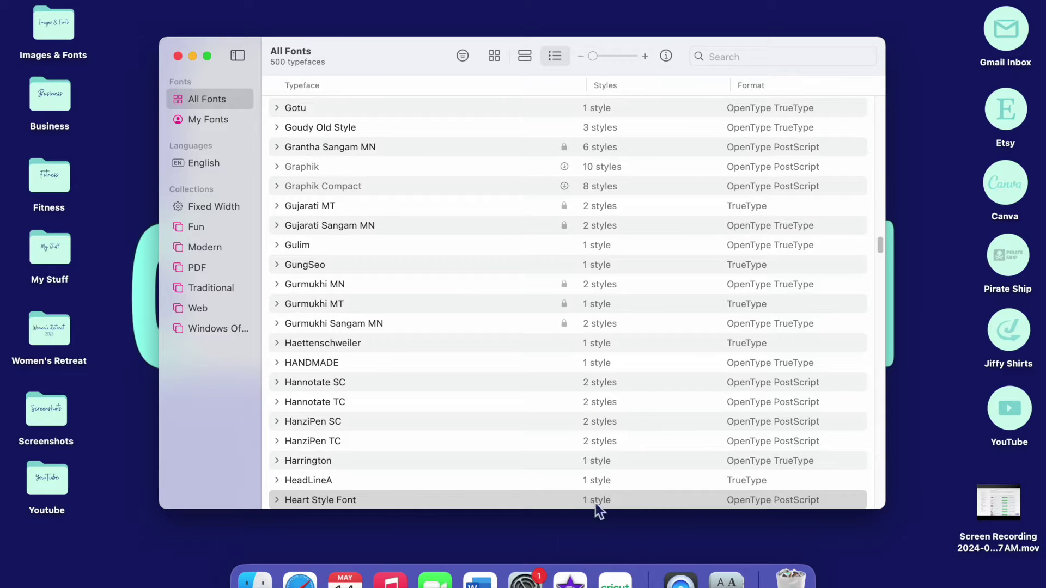
# Step: Switch to Cricut Design Space and check the view options for reloading the application
pyautogui.click(619, 583)
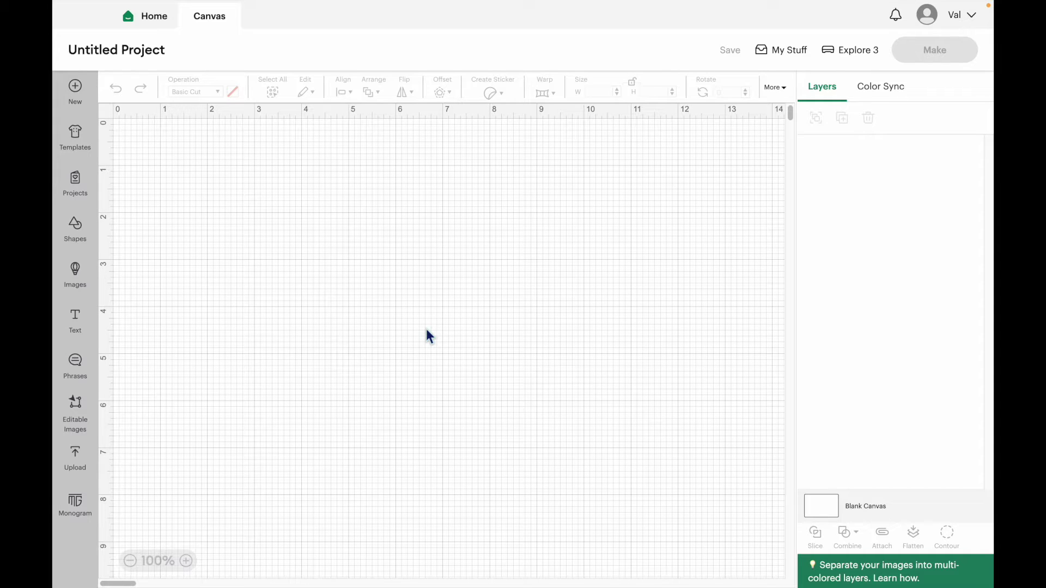
pyautogui.moveTo(275, 4)
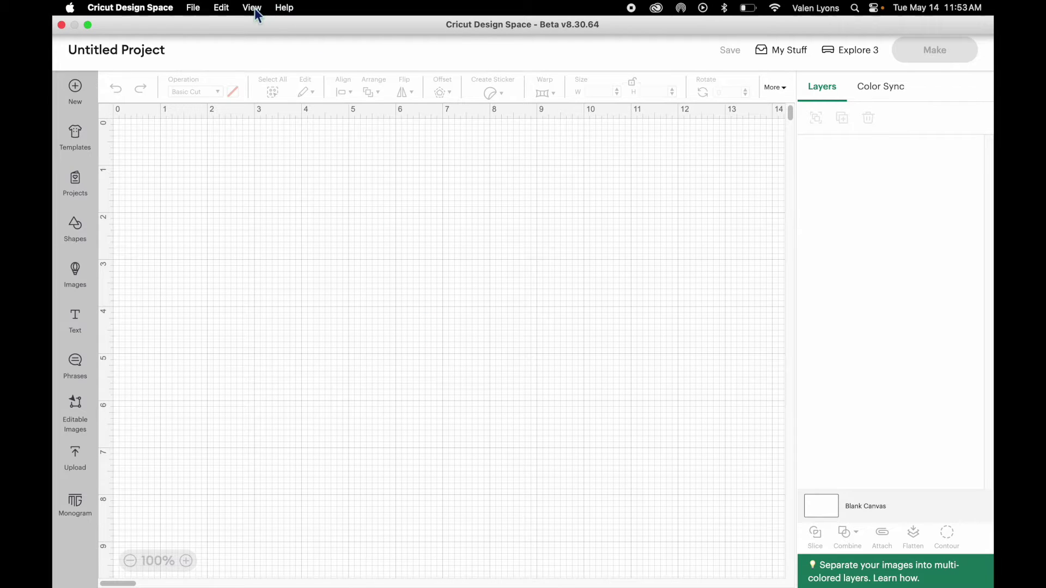
pyautogui.click(253, 7)
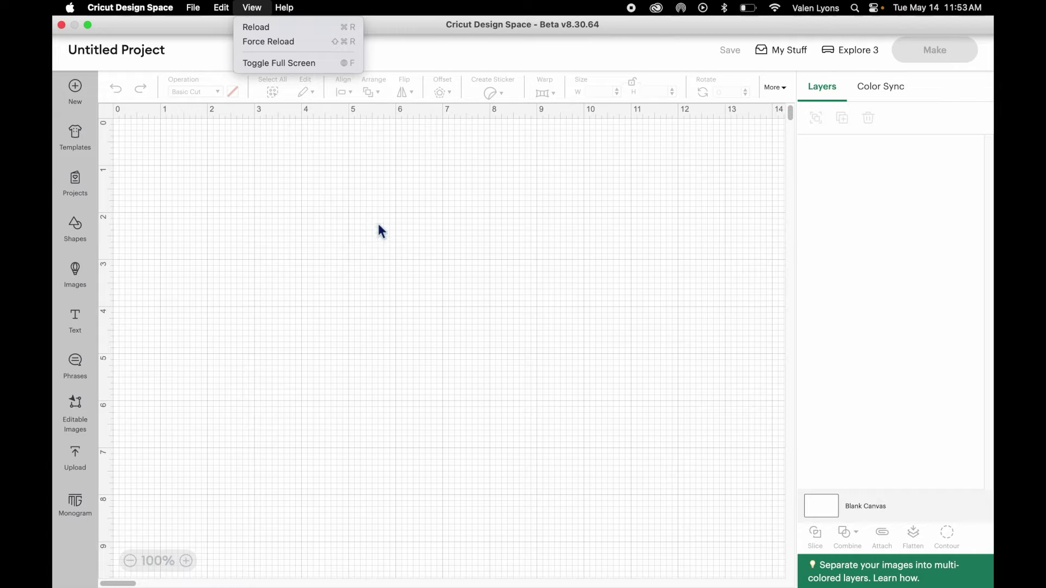
pyautogui.press('ctrl+super+f')
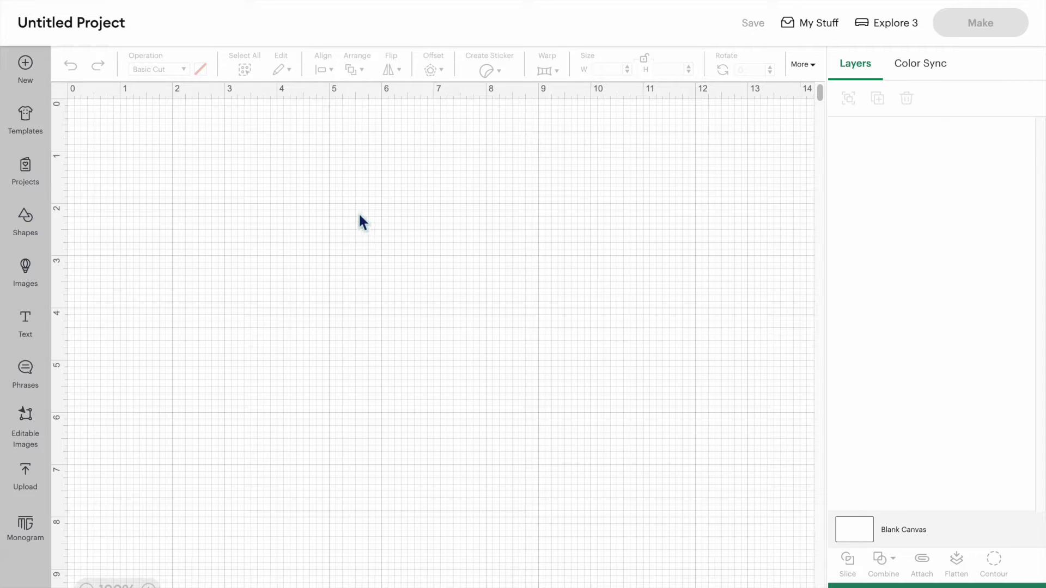
# Step: Add the text "faith" to the project and place it near the middle of the canvas
pyautogui.click(33, 335)
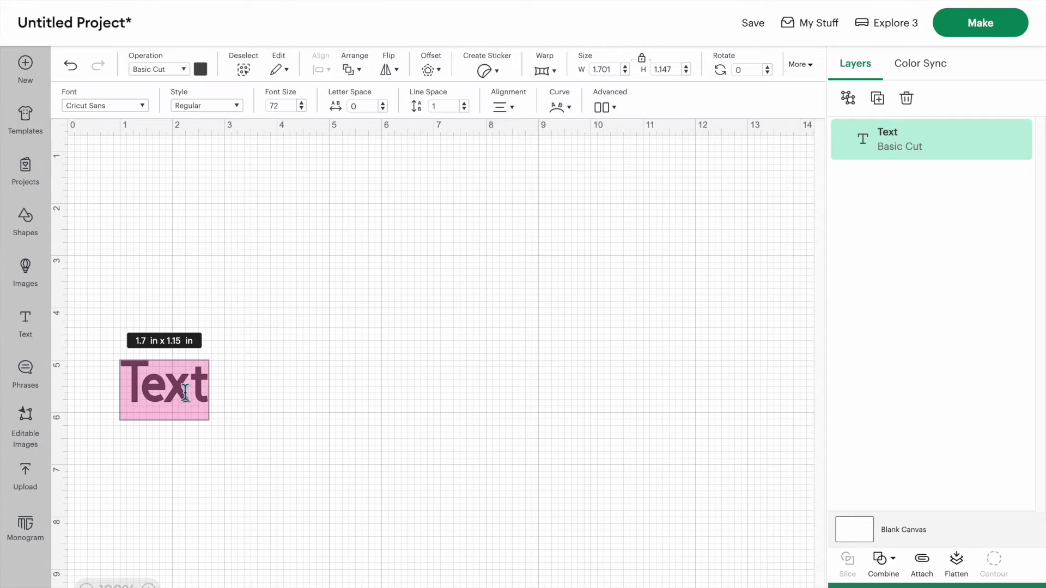
pyautogui.write('fai')
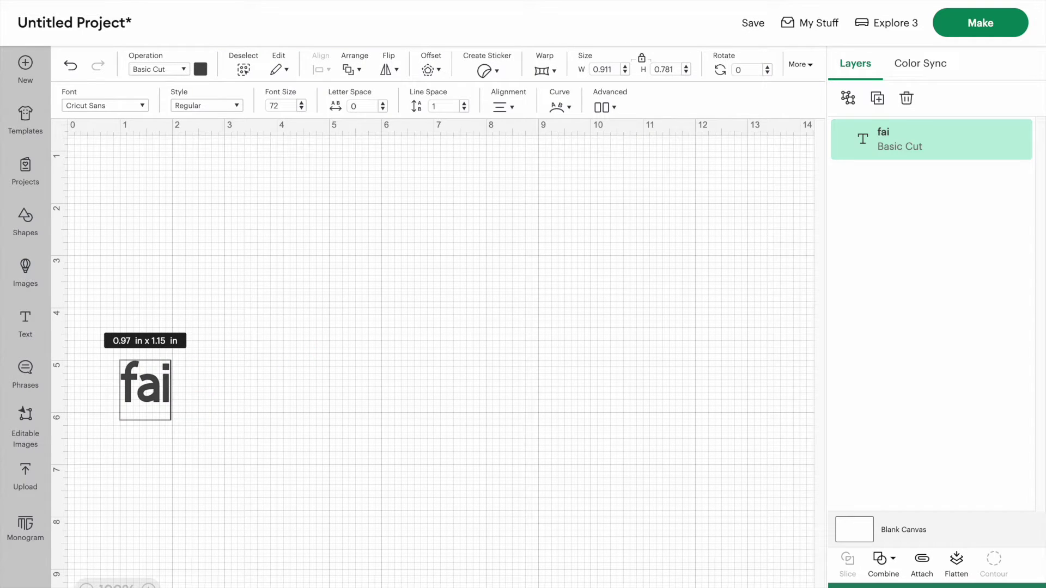
pyautogui.write('th')
pyautogui.click(227, 400)
pyautogui.moveTo(166, 378); pyautogui.dragTo(434, 313)
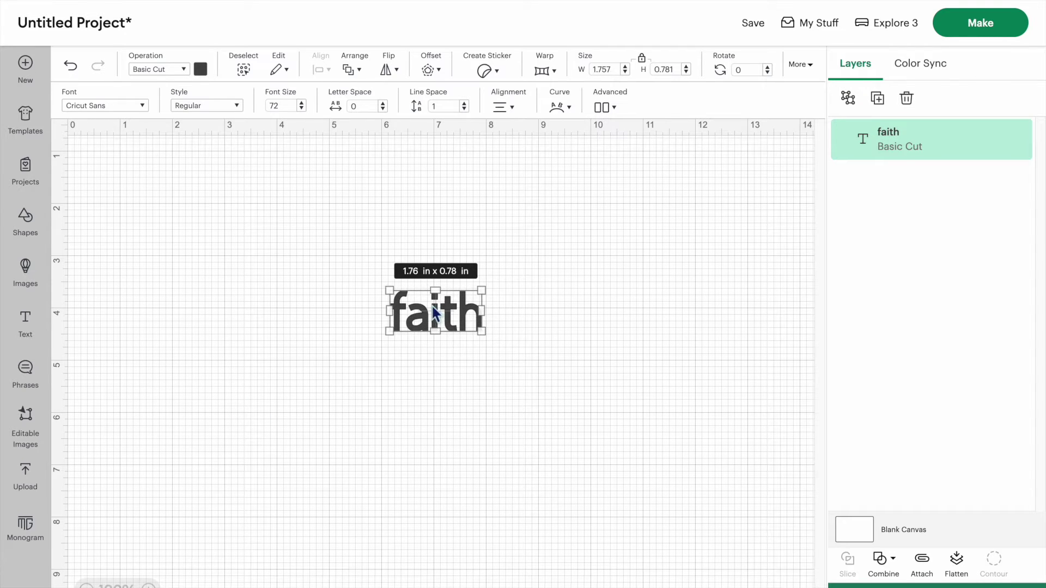
# Step: Search the system fonts for "heart" and apply Heart Style Font to the "faith" text
pyautogui.click(144, 107)
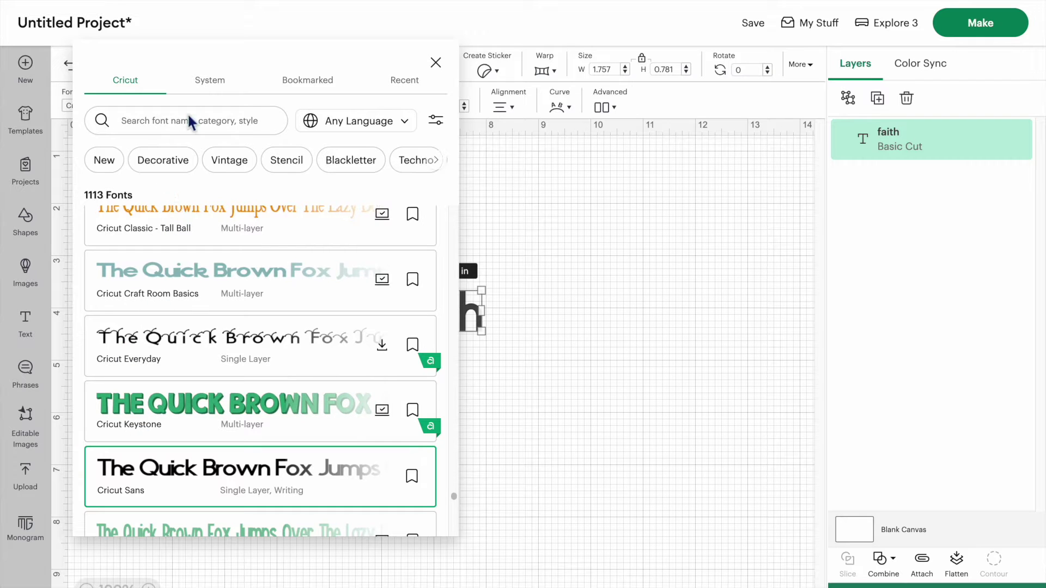
pyautogui.click(215, 84)
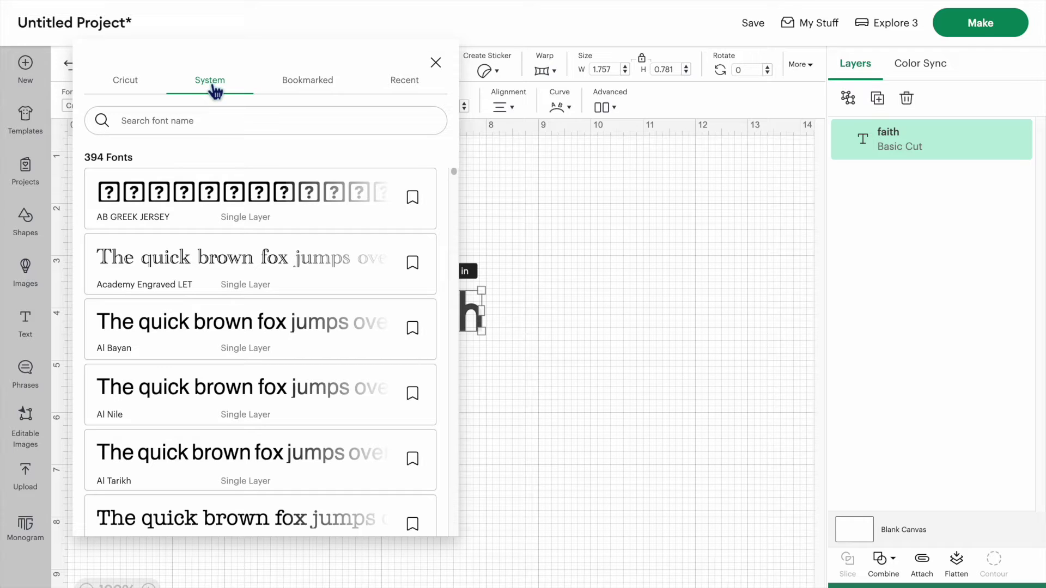
pyautogui.click(155, 123)
pyautogui.write('heart')
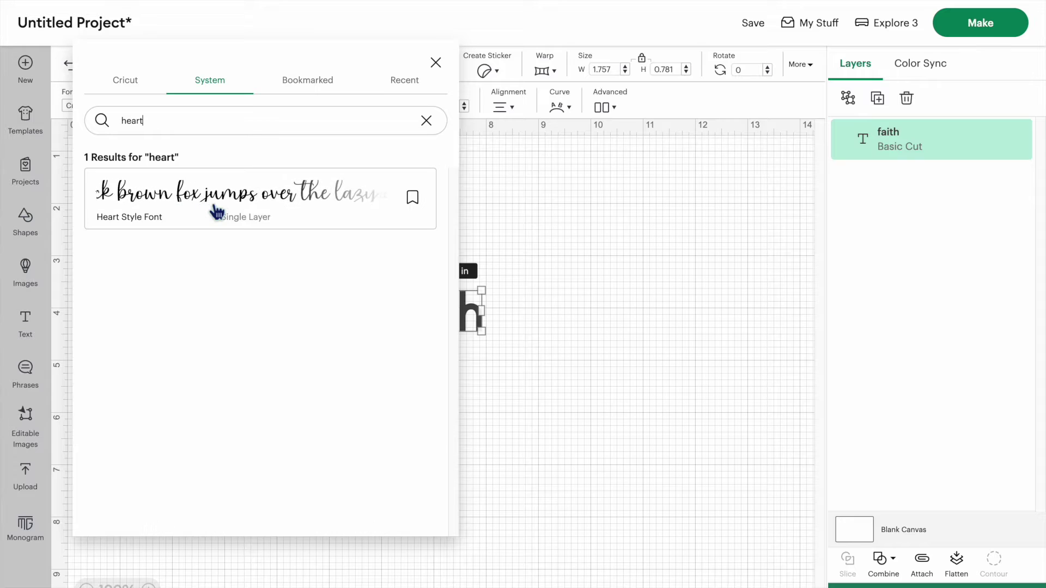
pyautogui.click(215, 212)
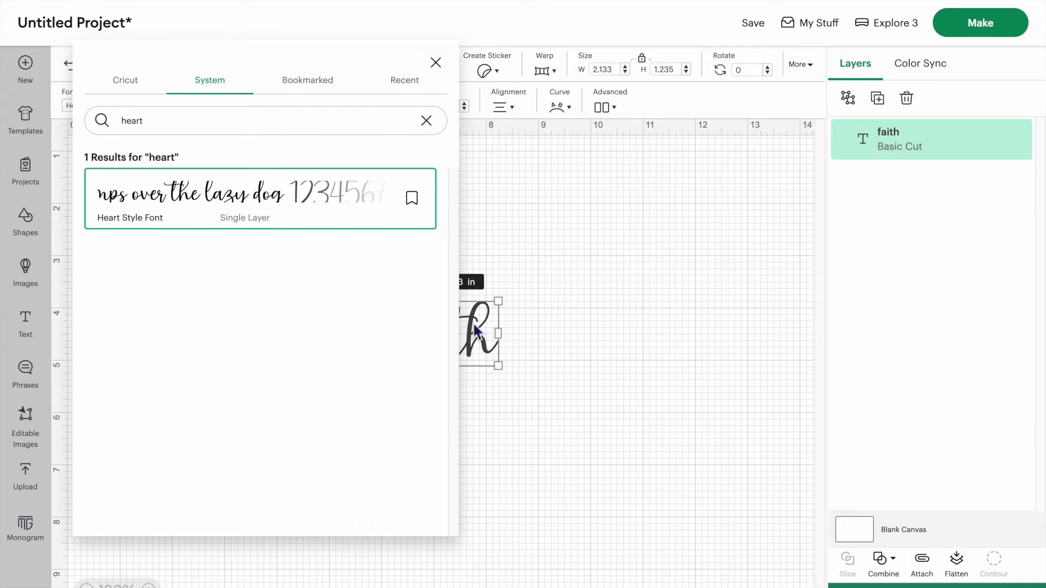
pyautogui.click(605, 317)
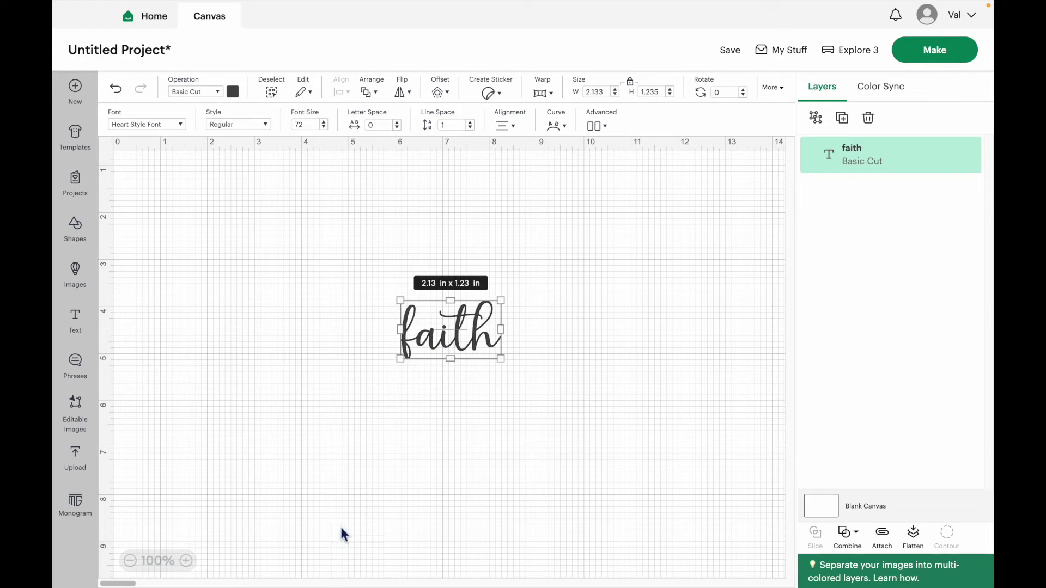
# Step: Switch to Finder, search for "font book" and open the Font Book application
pyautogui.moveTo(323, 585)
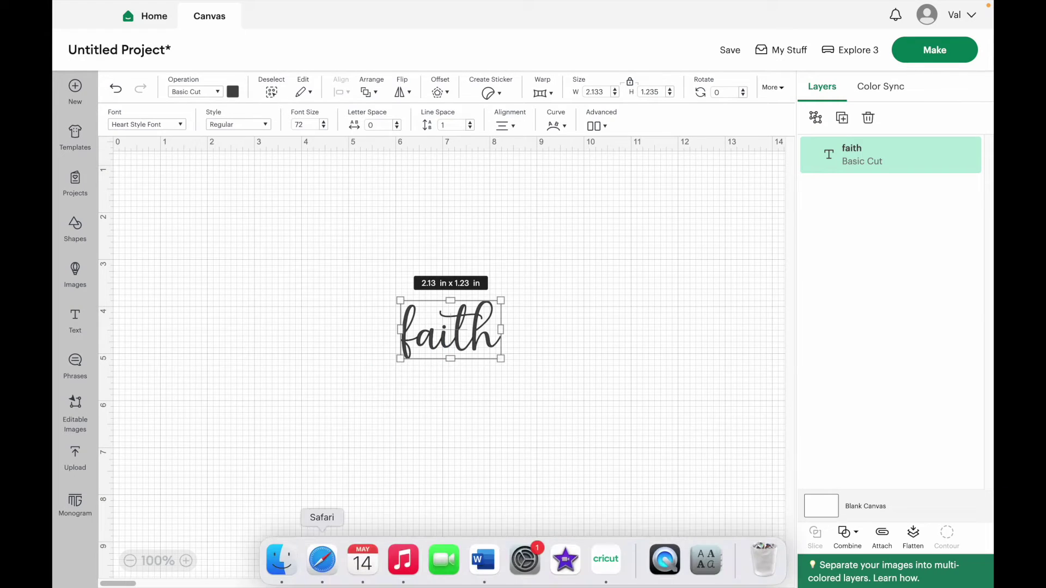
pyautogui.click(282, 571)
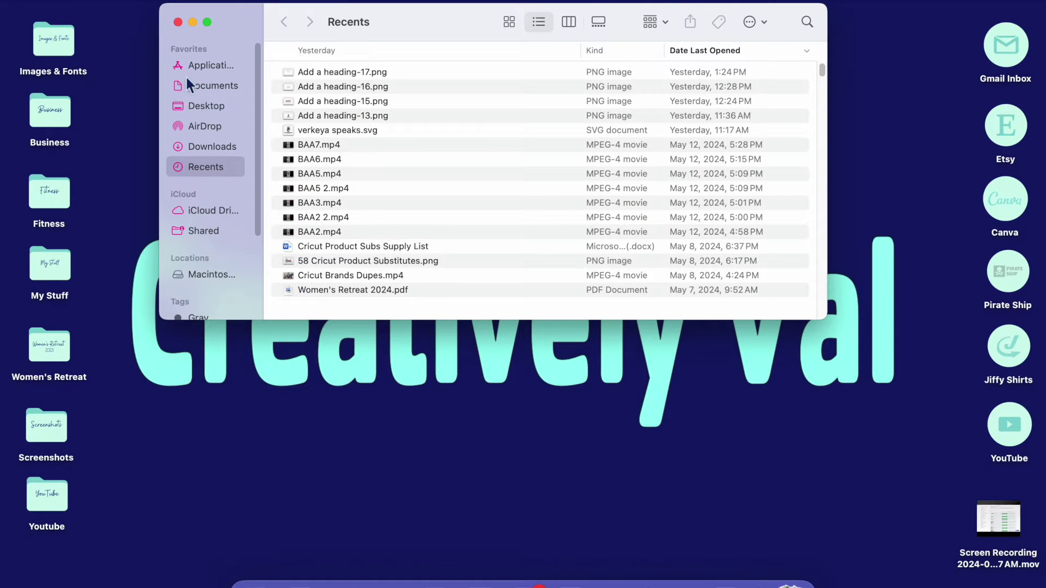
pyautogui.click(214, 65)
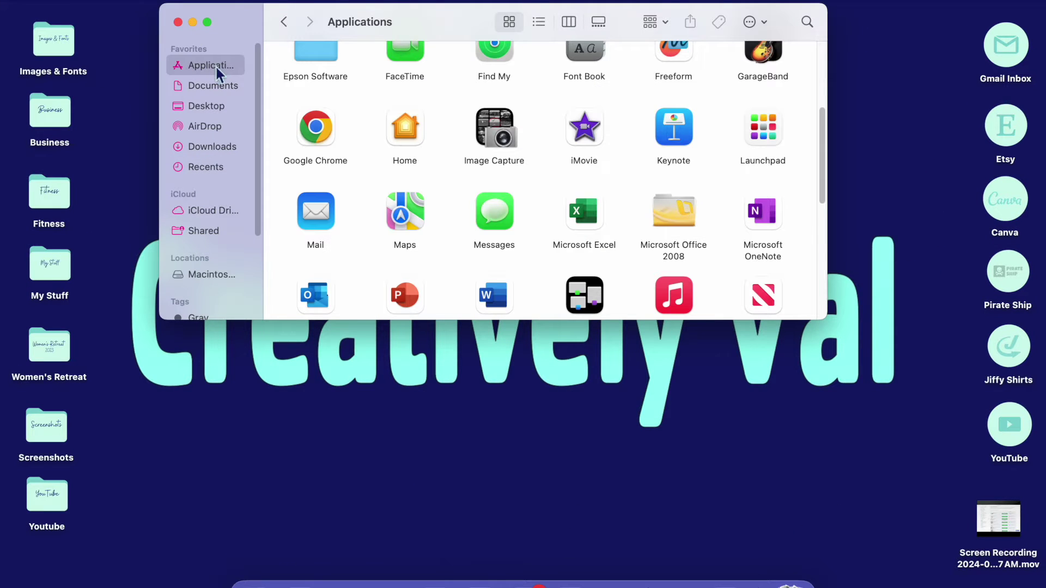
pyautogui.click(806, 22)
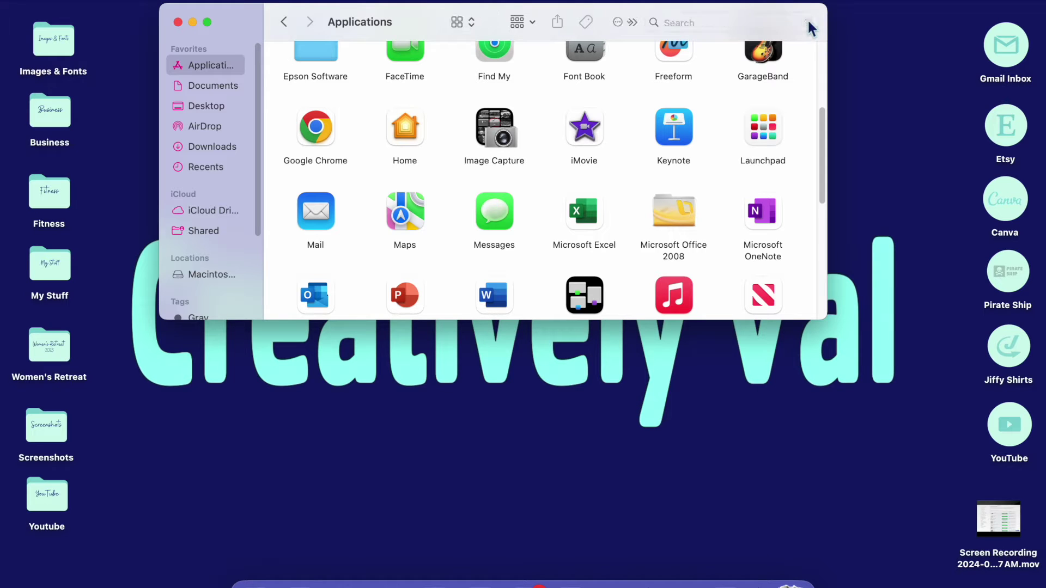
pyautogui.write('font book')
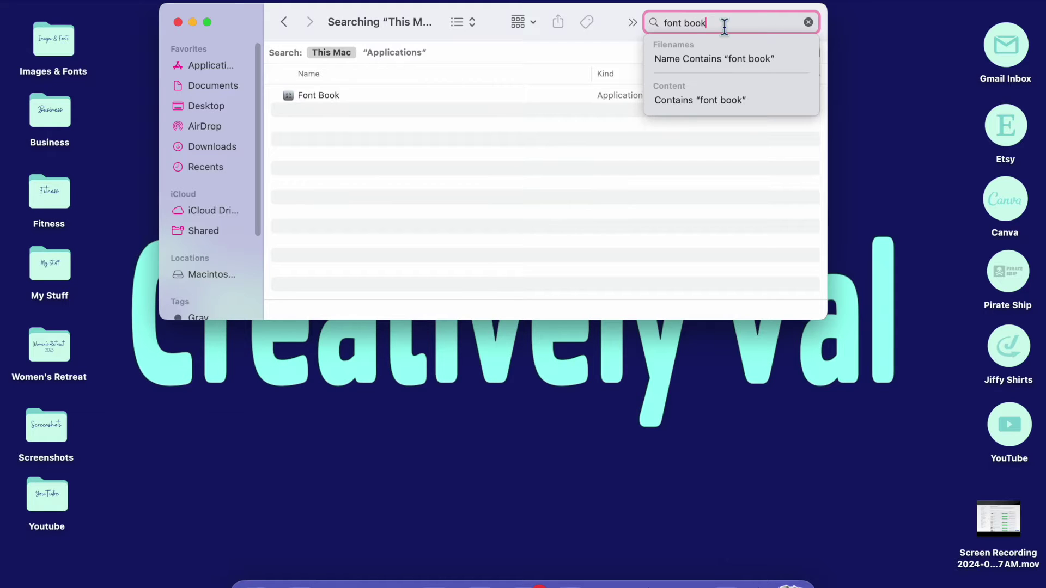
pyautogui.click(453, 131)
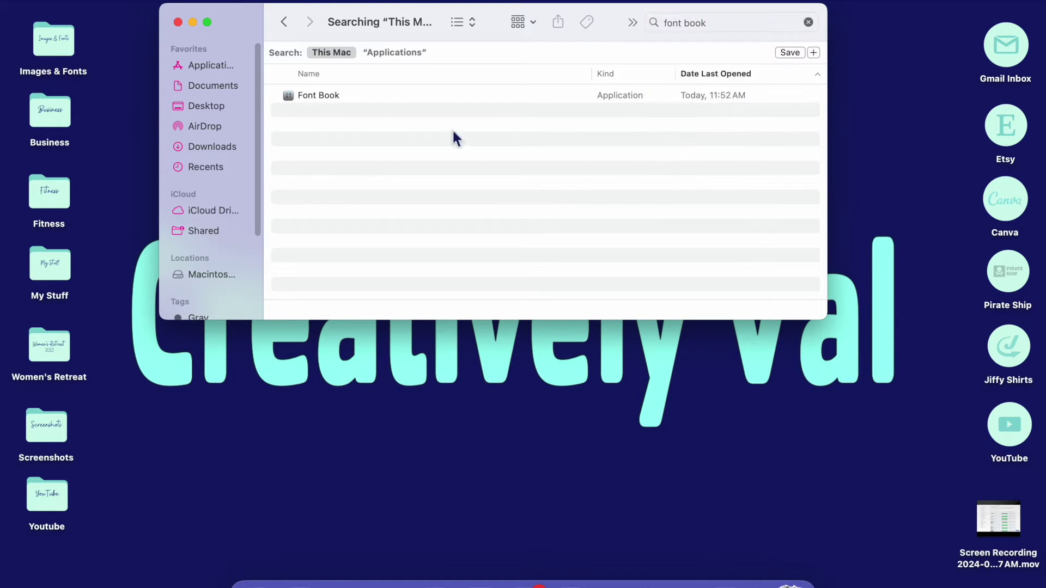
pyautogui.doubleClick(315, 97)
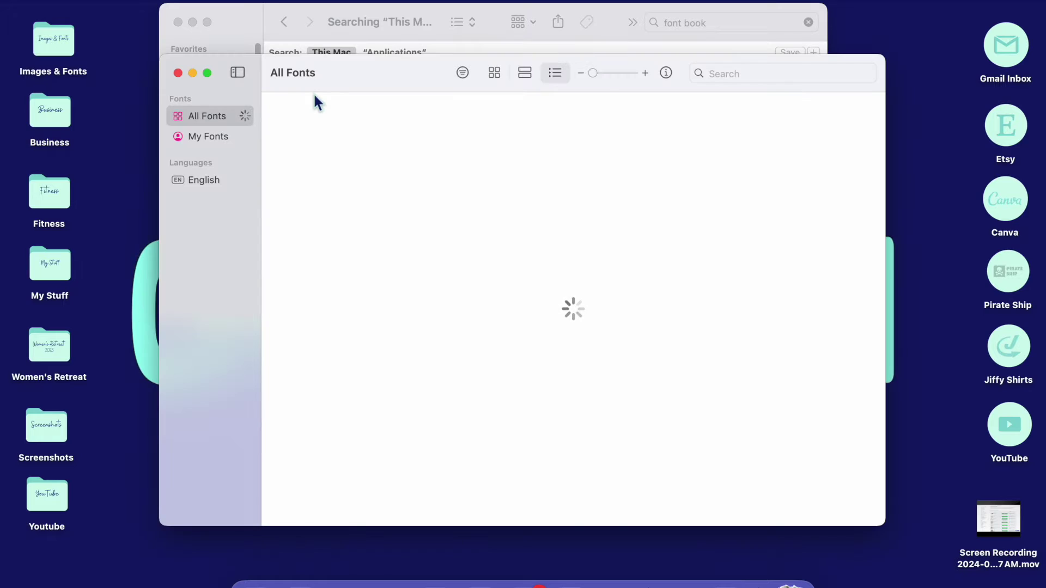
# Step: Find Heart Style Font in the list of all fonts and open its details
pyautogui.scroll(-20, 304, 246)
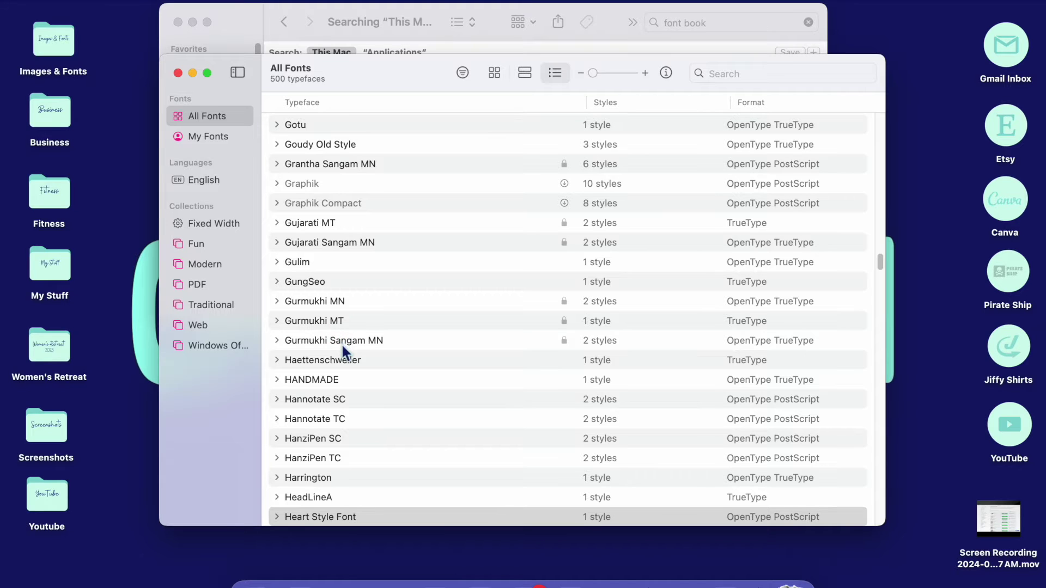
pyautogui.scroll(-5, 344, 352)
pyautogui.scroll(-3, 349, 357)
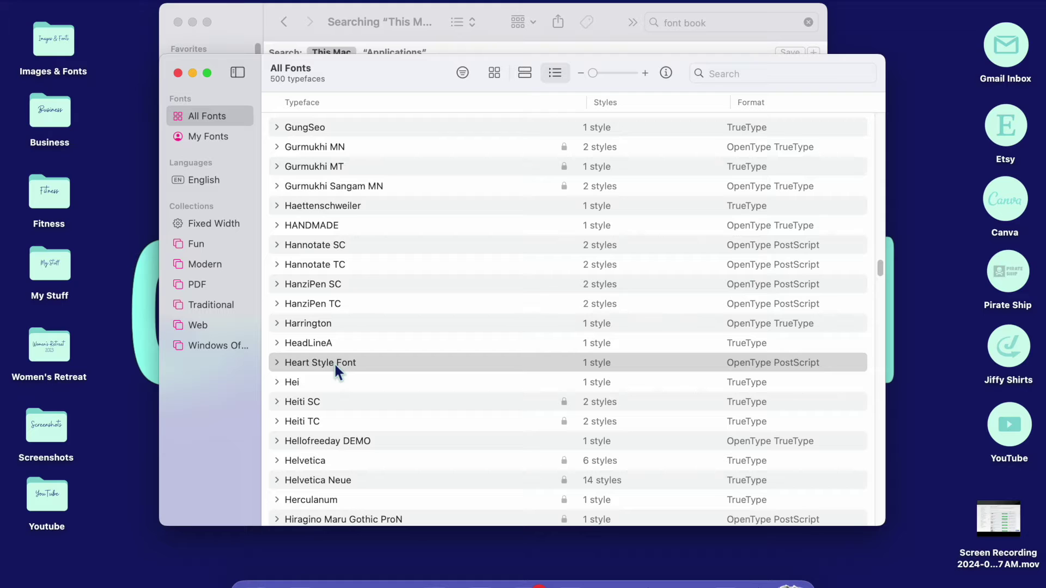
pyautogui.doubleClick(334, 362)
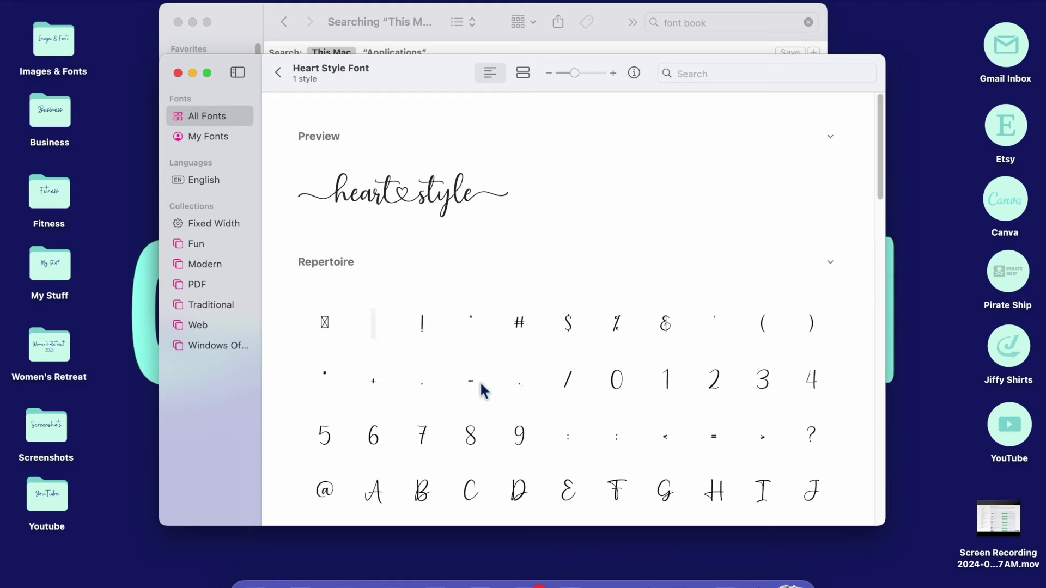
# Step: Examine the Heart Style Font repertoire for alternate letters with heart and swash tails
pyautogui.scroll(-2, 482, 388)
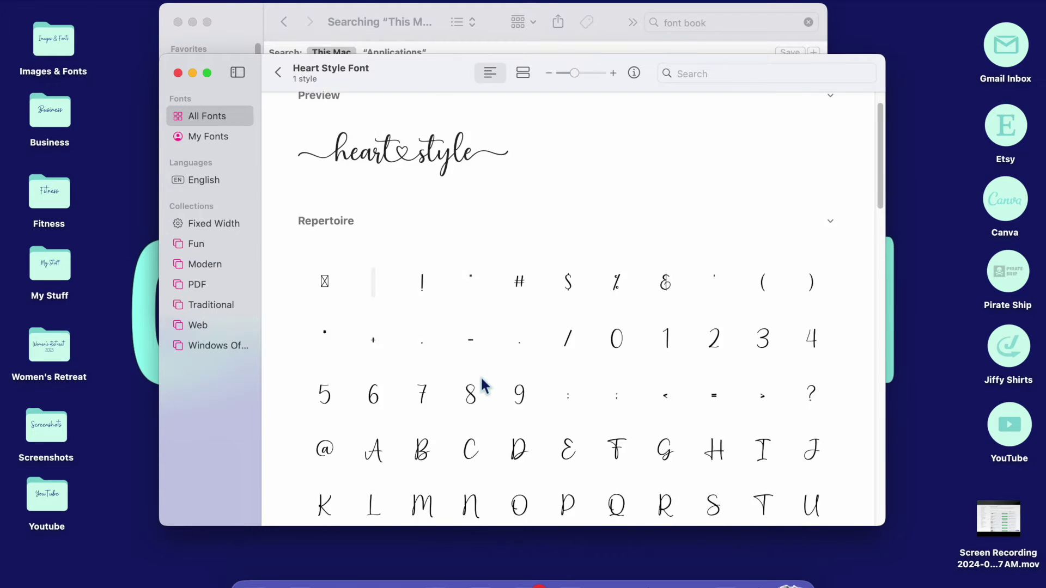
pyautogui.scroll(-3, 483, 387)
pyautogui.scroll(-2, 475, 378)
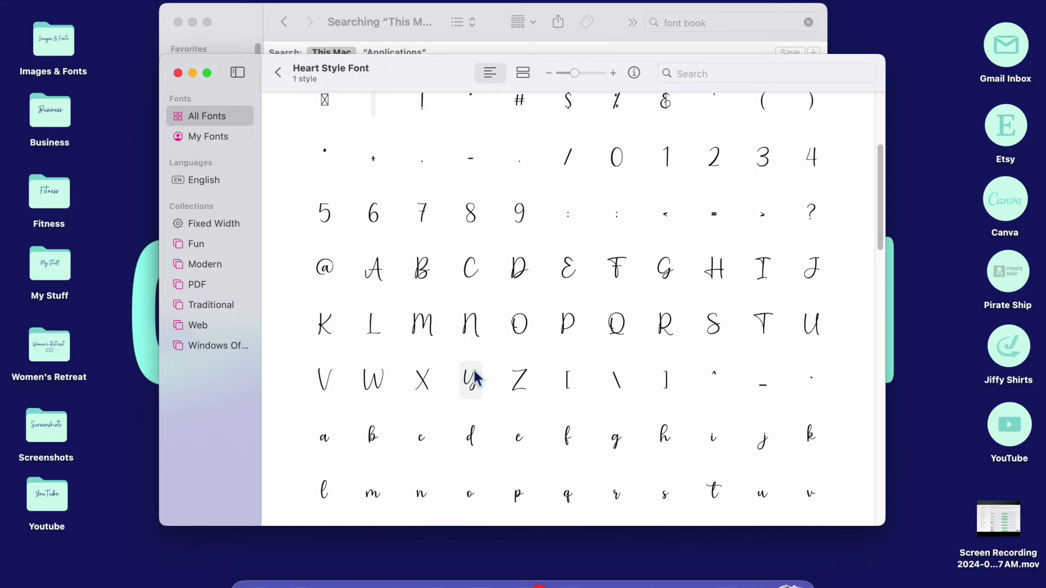
pyautogui.scroll(-4, 475, 377)
pyautogui.scroll(-8, 474, 368)
pyautogui.scroll(-7, 483, 365)
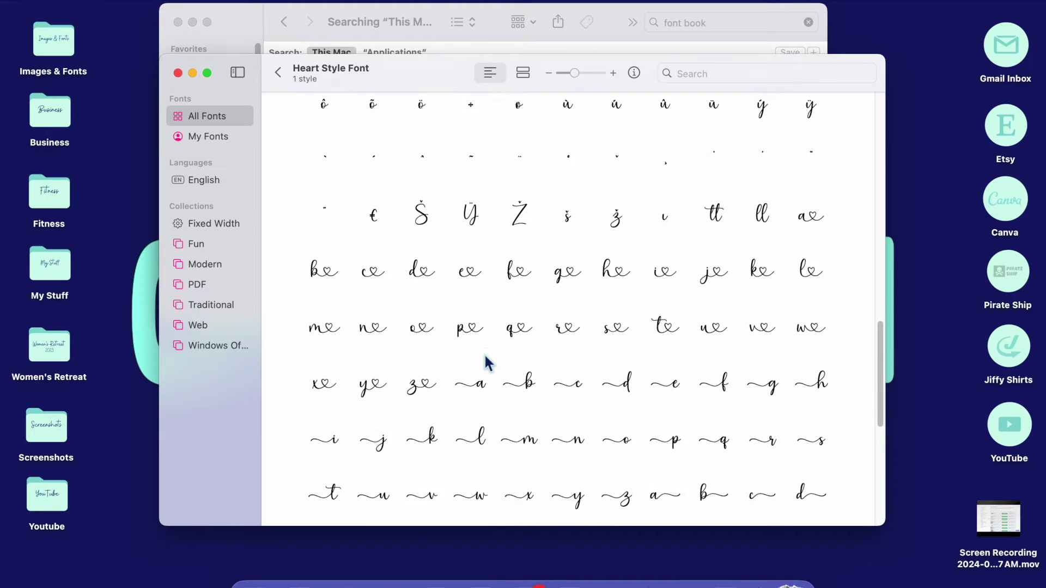
pyautogui.scroll(-2, 485, 362)
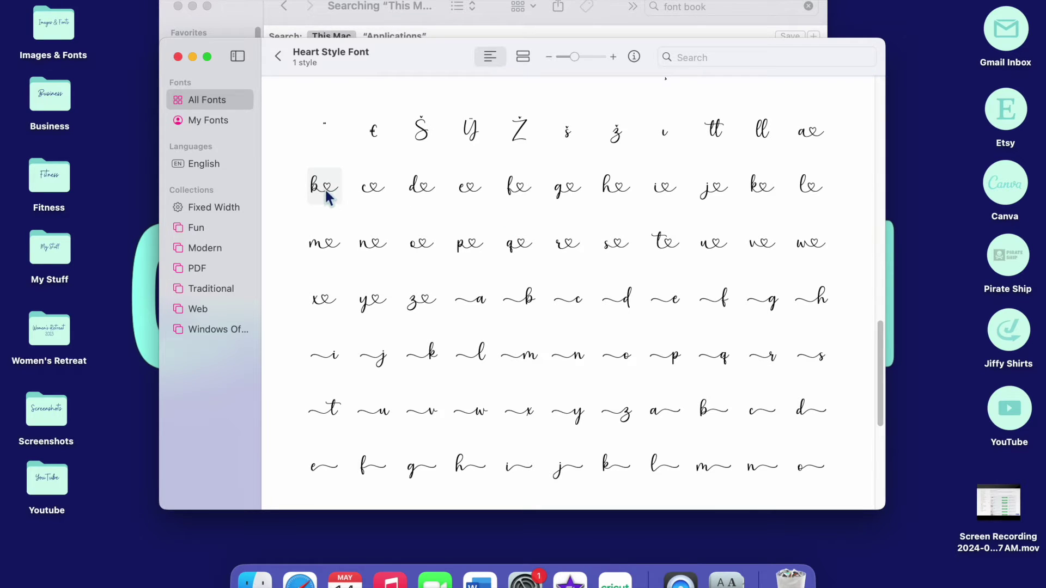
pyautogui.scroll(-2, 479, 292)
pyautogui.scroll(-2, 481, 291)
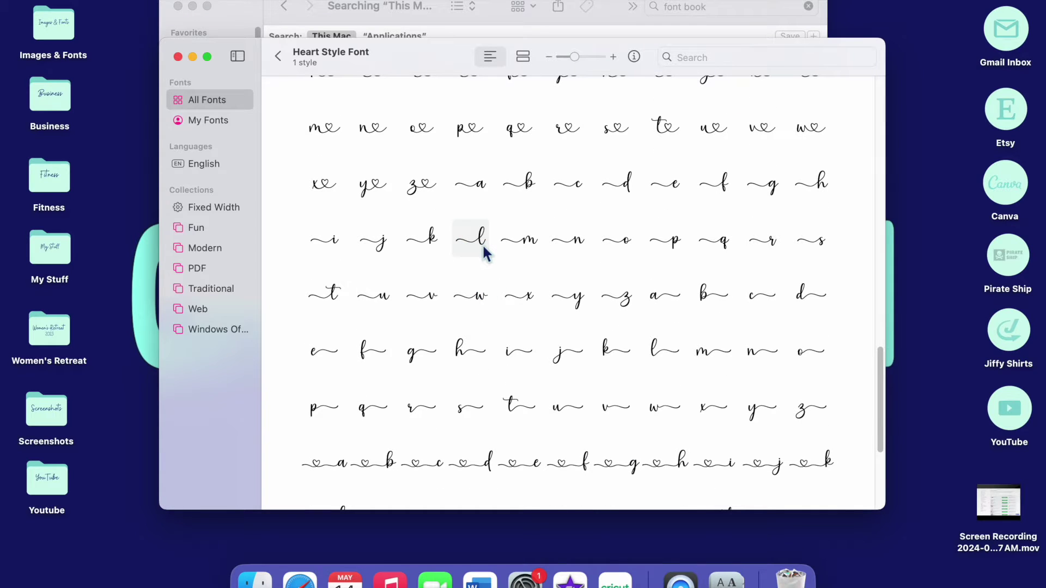
pyautogui.scroll(-4, 487, 253)
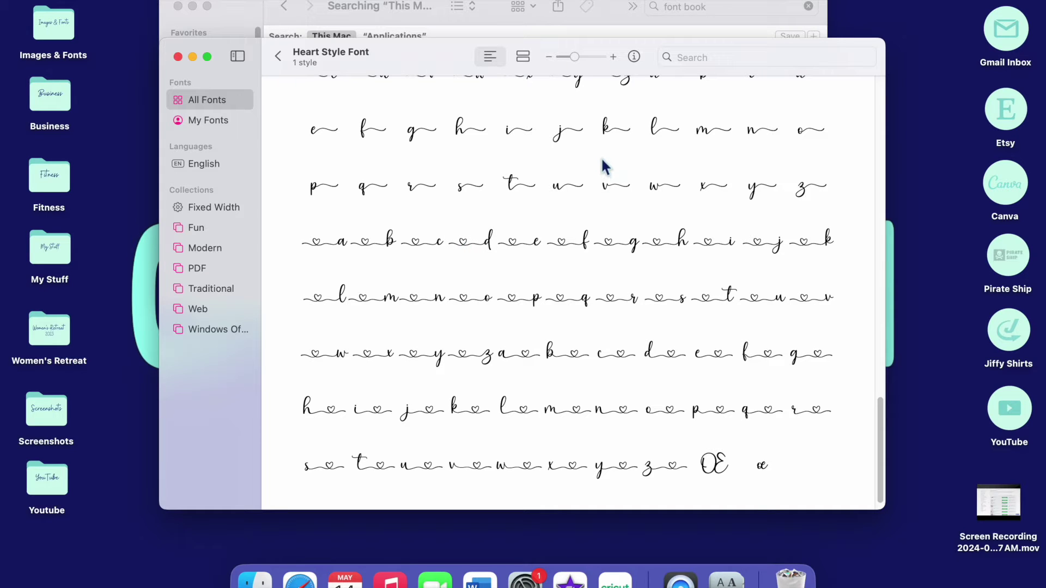
pyautogui.scroll(2, 598, 147)
pyautogui.scroll(1, 600, 151)
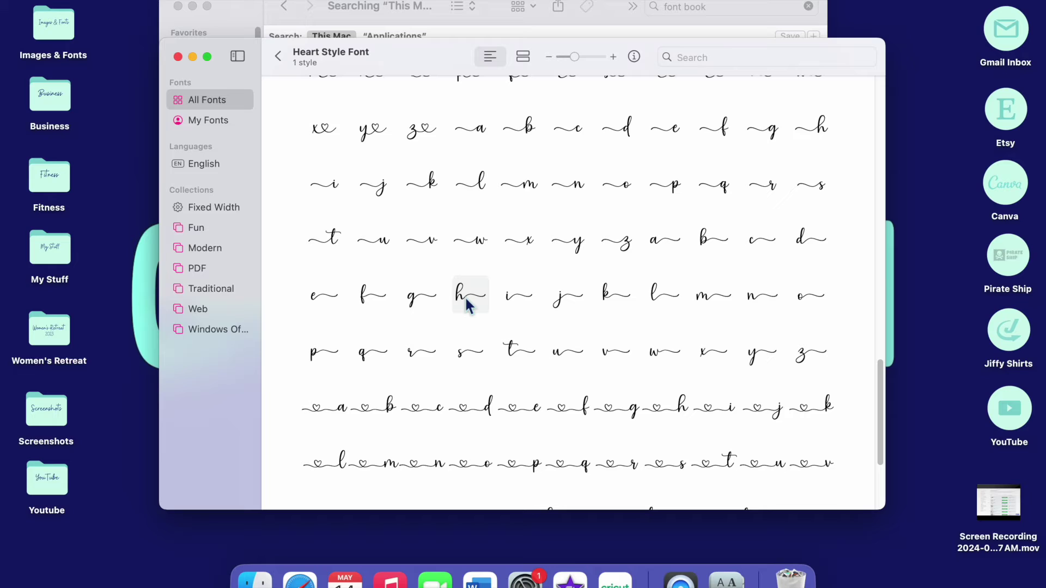
# Step: Copy the lowercase f with a plain leading swash from the Heart Style Font repertoire and switch to Cricut Design Space
pyautogui.rightClick(721, 138)
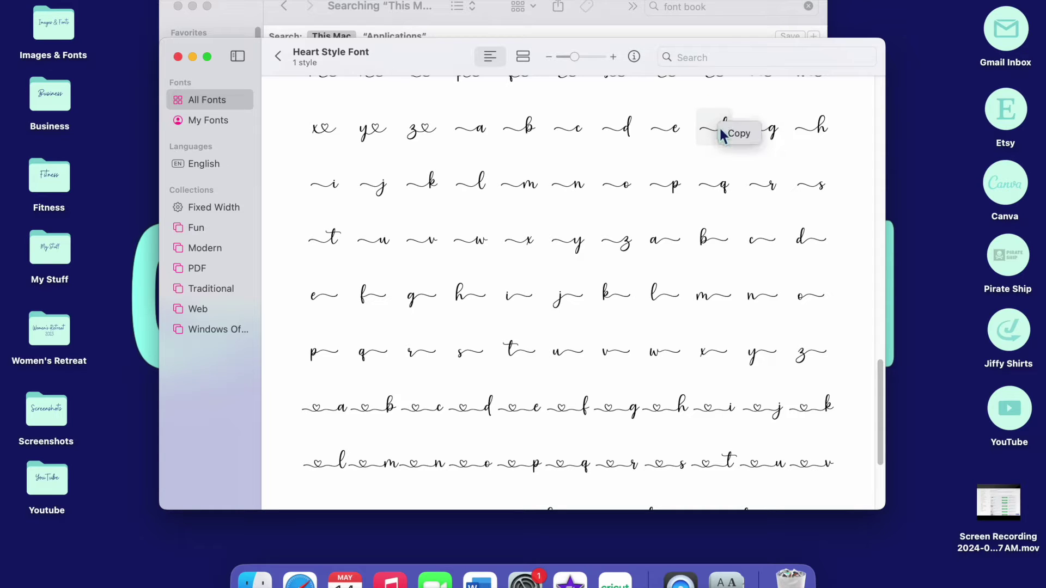
pyautogui.click(735, 134)
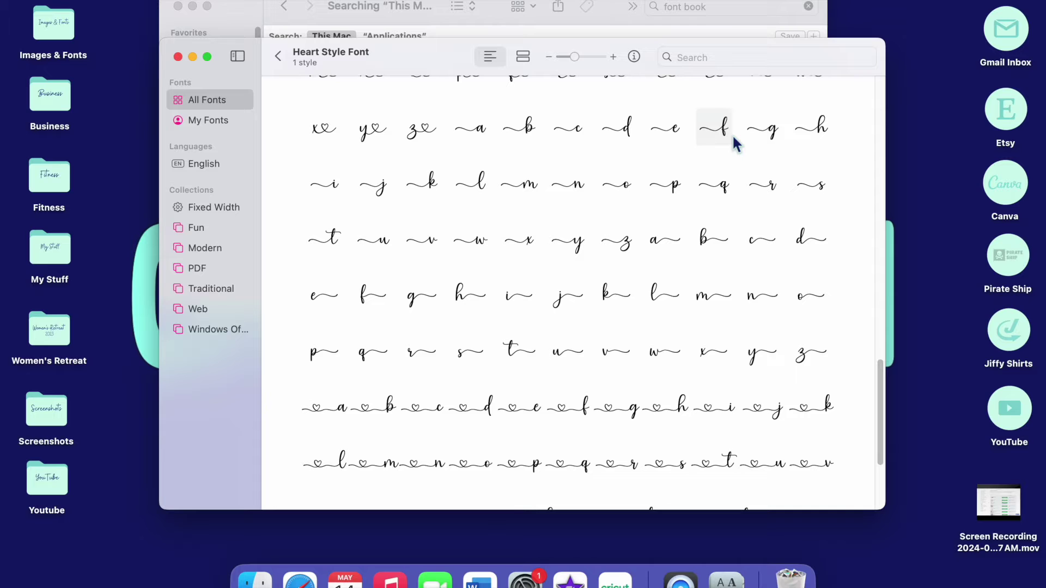
pyautogui.click(615, 580)
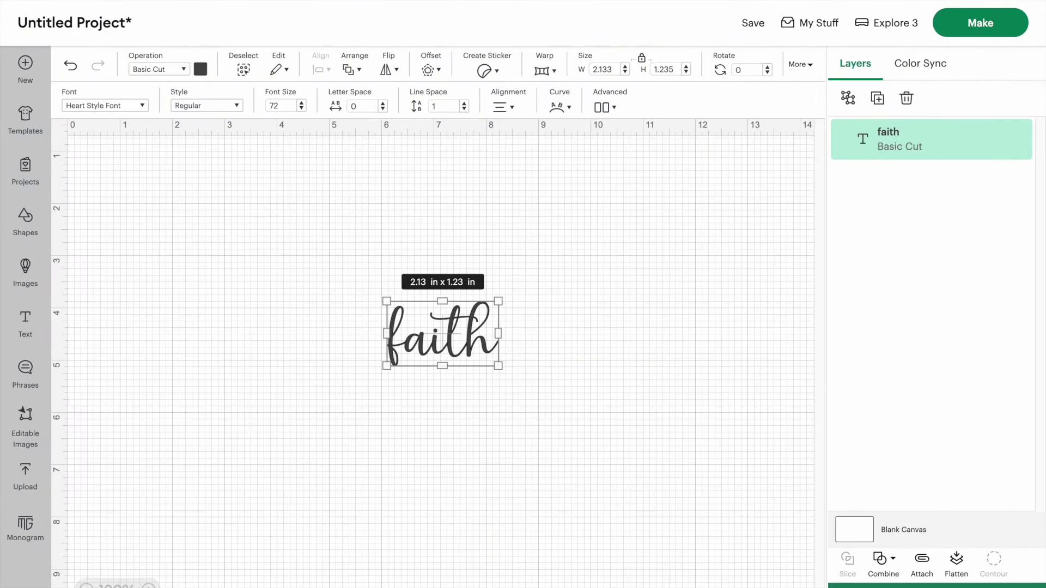
# Step: Replace the f at the start of "faith" with the copied leading-swash f
pyautogui.doubleClick(413, 335)
pyautogui.click(400, 337)
pyautogui.moveTo(400, 337); pyautogui.dragTo(387, 338)
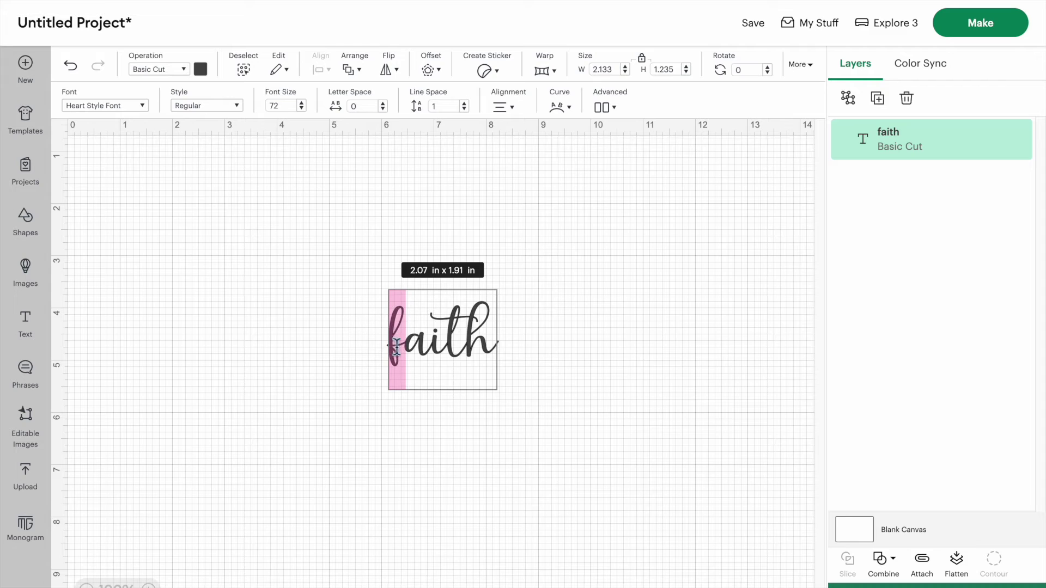
pyautogui.rightClick(396, 338)
pyautogui.click(428, 415)
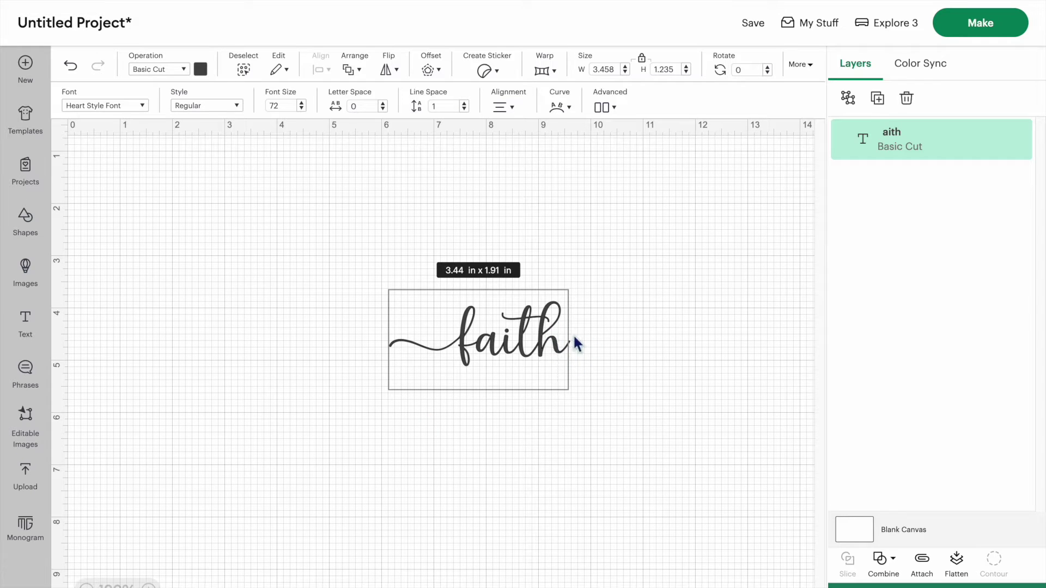
# Step: Switch to Font Book, copy the lowercase h with a plain trailing swash, and return to Cricut Design Space
pyautogui.hotkey('ctrl', 'Up')
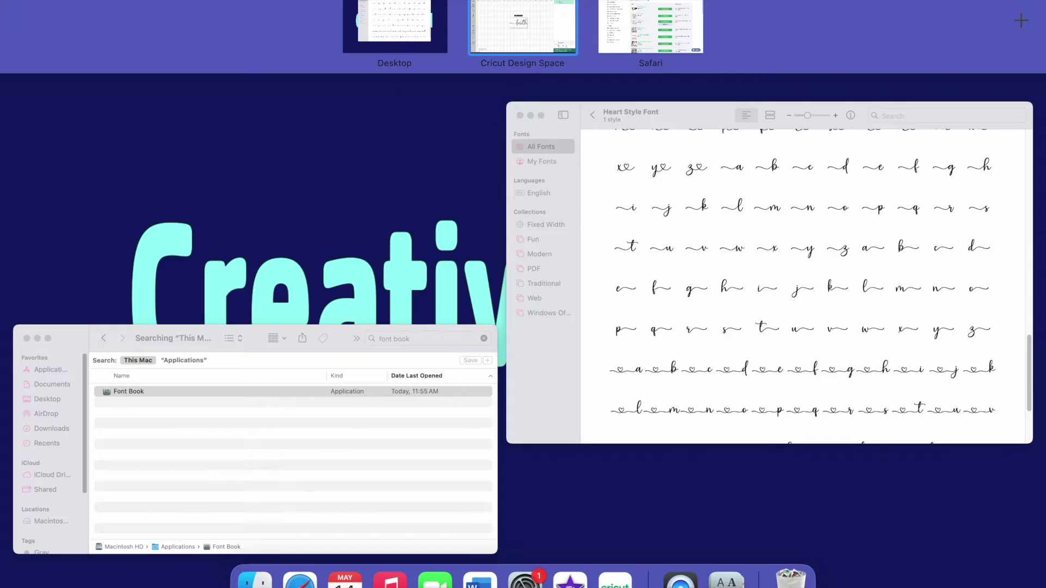
pyautogui.click(602, 331)
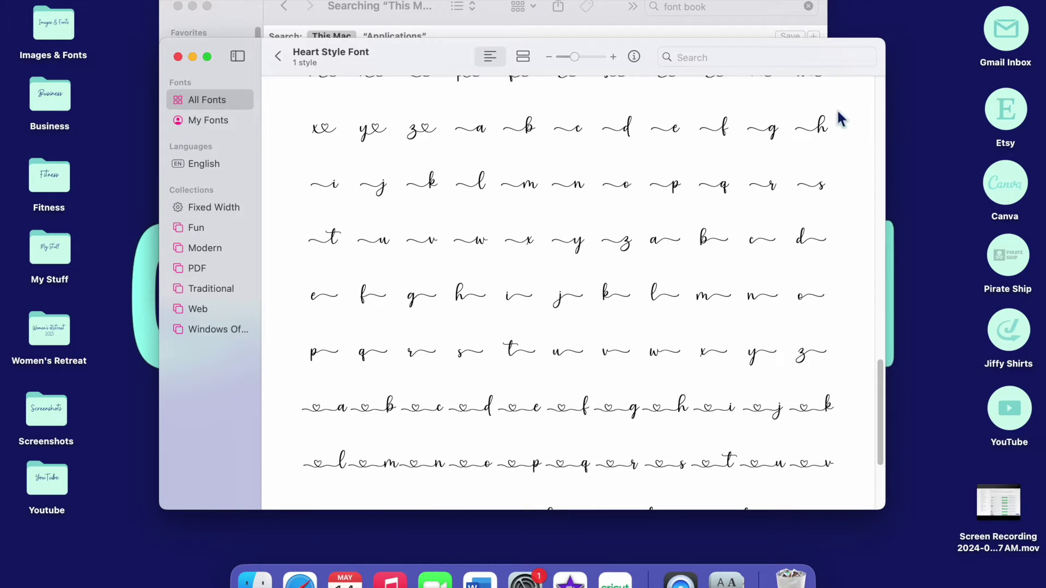
pyautogui.click(469, 298)
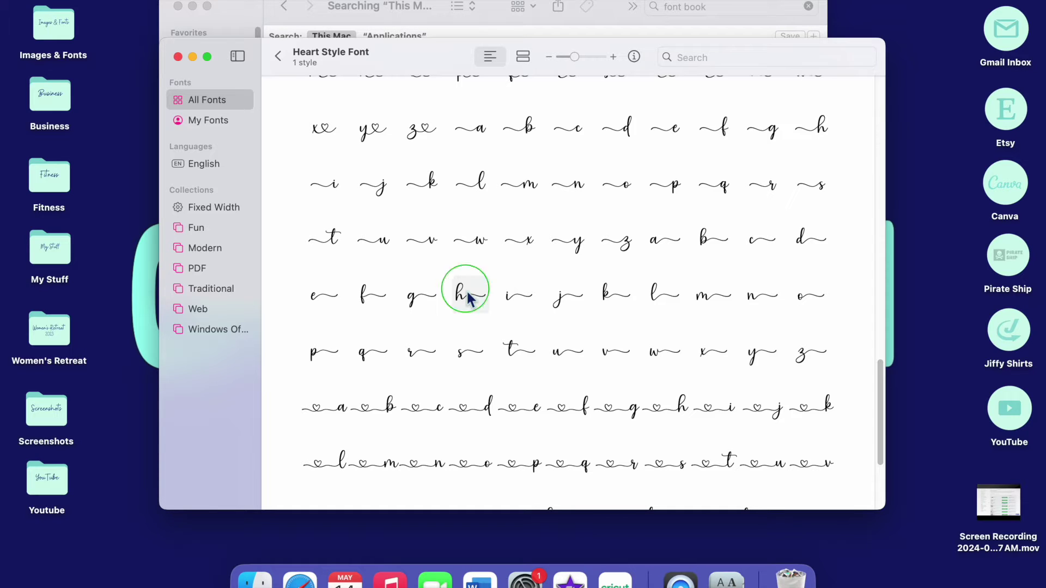
pyautogui.click(482, 296)
pyautogui.click(615, 579)
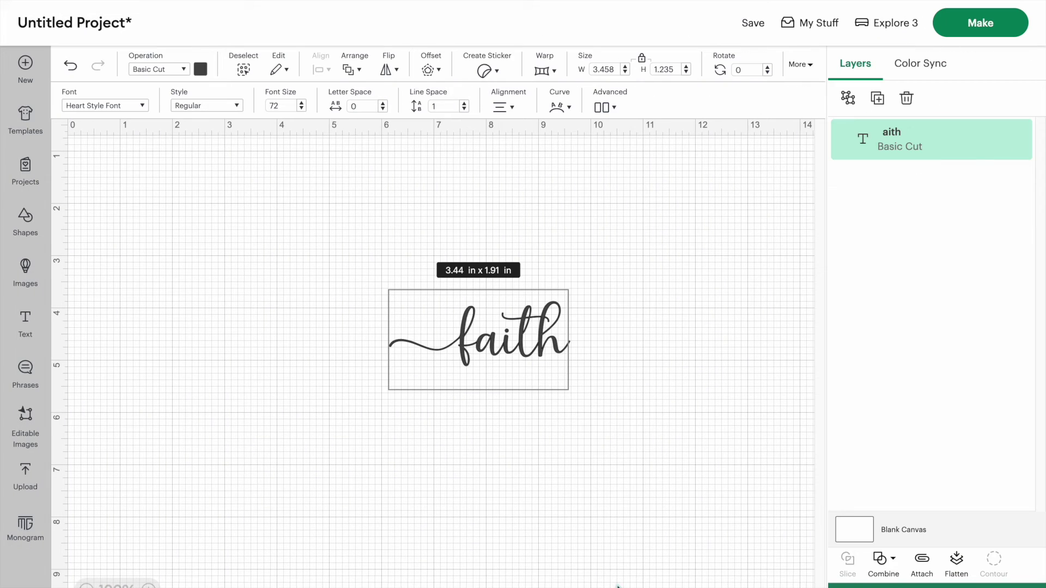
# Step: Replace the final h of "faith" with the copied trailing-swash h
pyautogui.click(548, 344)
pyautogui.moveTo(548, 345); pyautogui.dragTo(561, 347)
pyautogui.rightClick(561, 346)
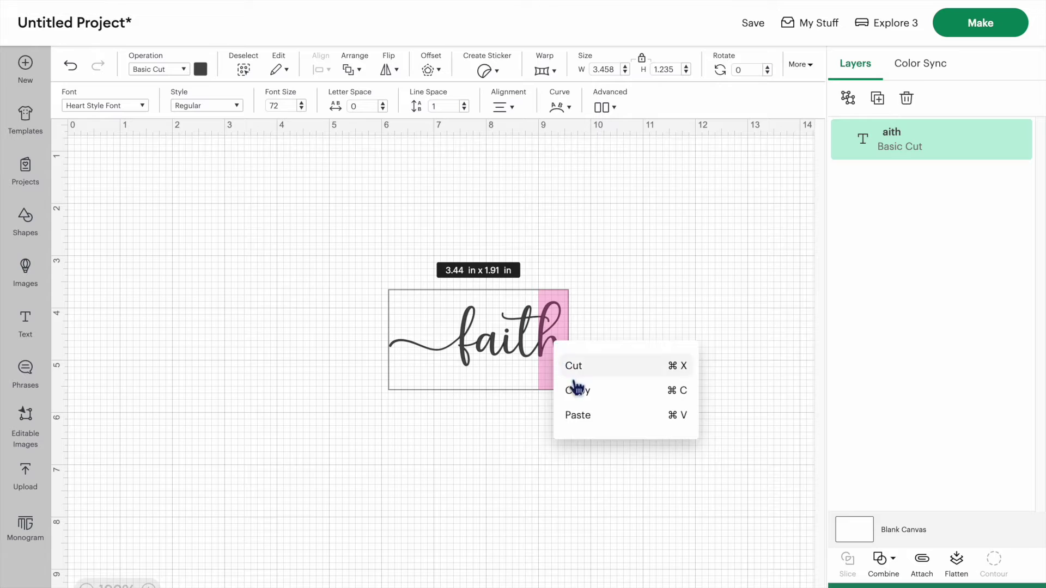
pyautogui.click(579, 421)
pyautogui.click(578, 420)
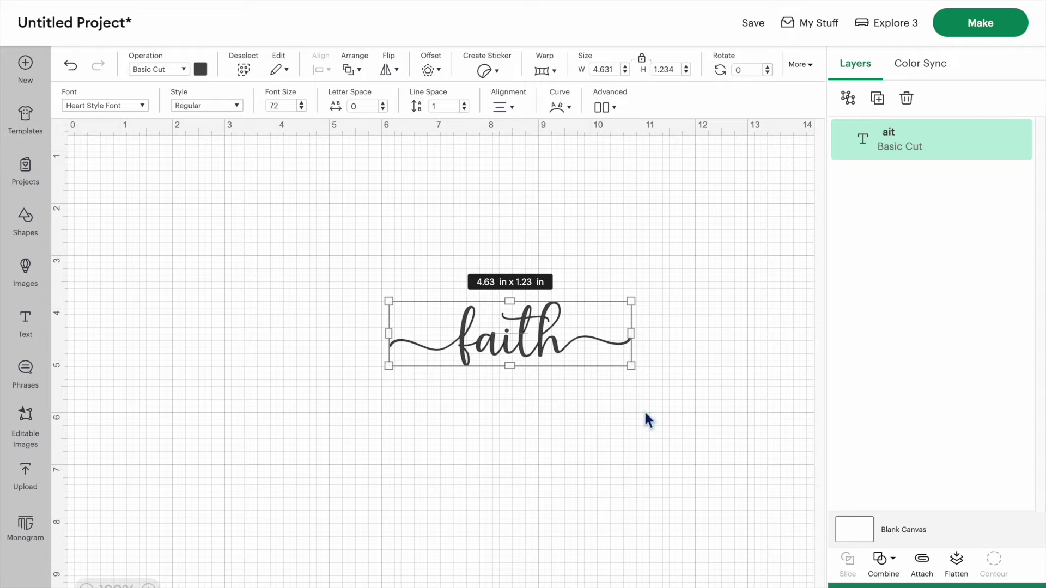
# Step: Weld the letters of "faith" into one shape and move it about 1 in up and to the left on the canvas
pyautogui.click(896, 573)
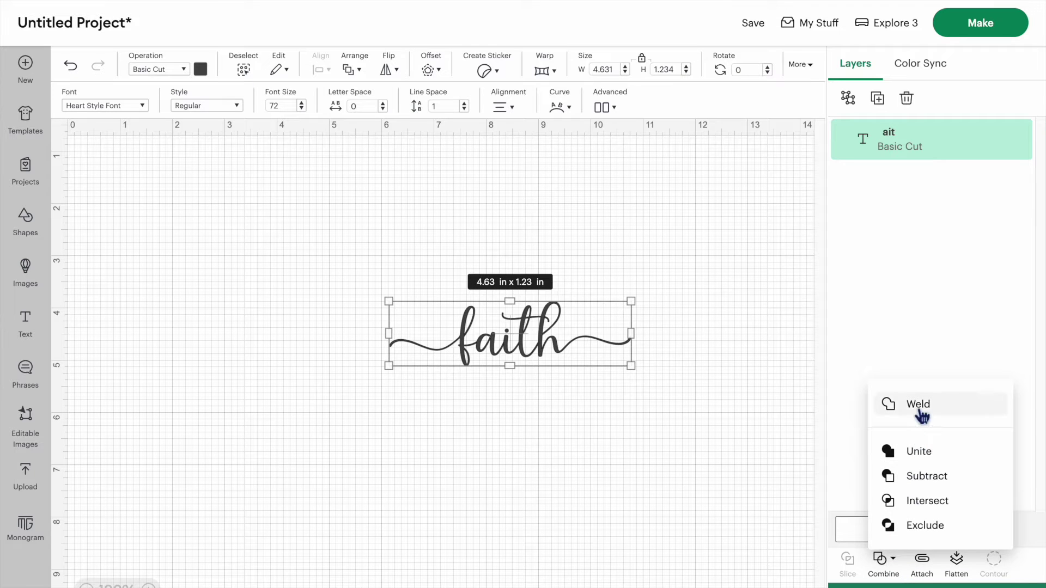
pyautogui.click(919, 409)
pyautogui.moveTo(541, 359); pyautogui.dragTo(476, 308)
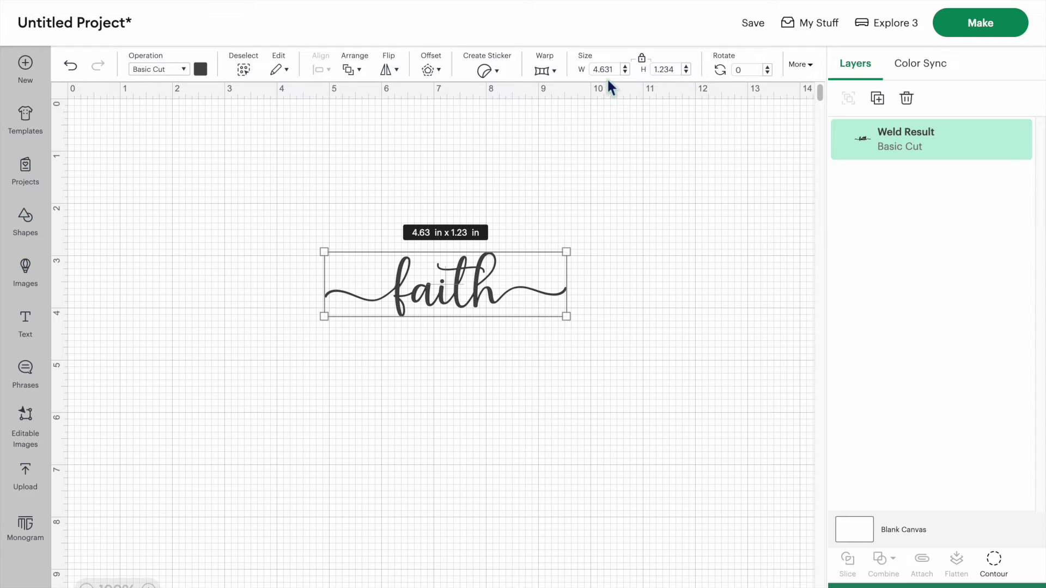
# Step: Unlock the proportions of the welded word, size it to 9 in wide by 3 in high, and reposition it on the canvas
pyautogui.click(645, 60)
pyautogui.moveTo(616, 73); pyautogui.dragTo(582, 73)
pyautogui.write('9')
pyautogui.press('Tab')
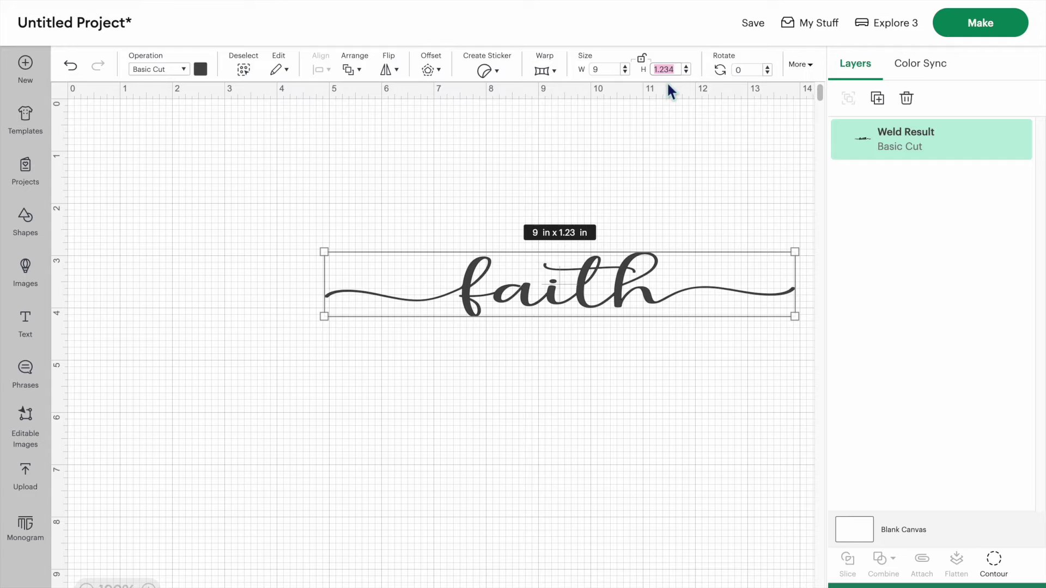
pyautogui.write('3')
pyautogui.press('Return')
pyautogui.moveTo(563, 337); pyautogui.dragTo(468, 327)
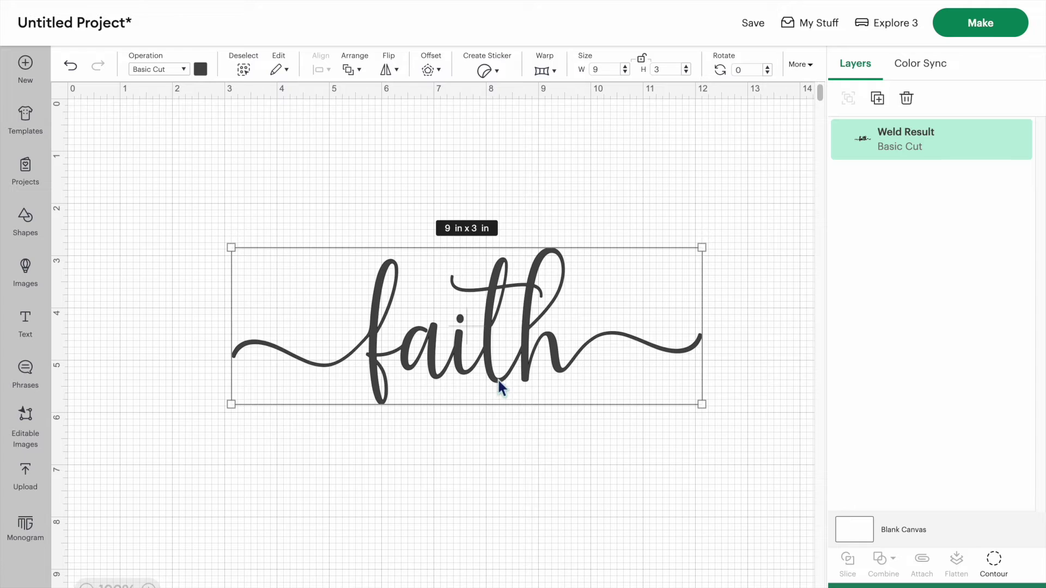
# Step: Rotate the welded word to 90 degrees so that it reads vertically
pyautogui.moveTo(714, 418); pyautogui.dragTo(381, 551)
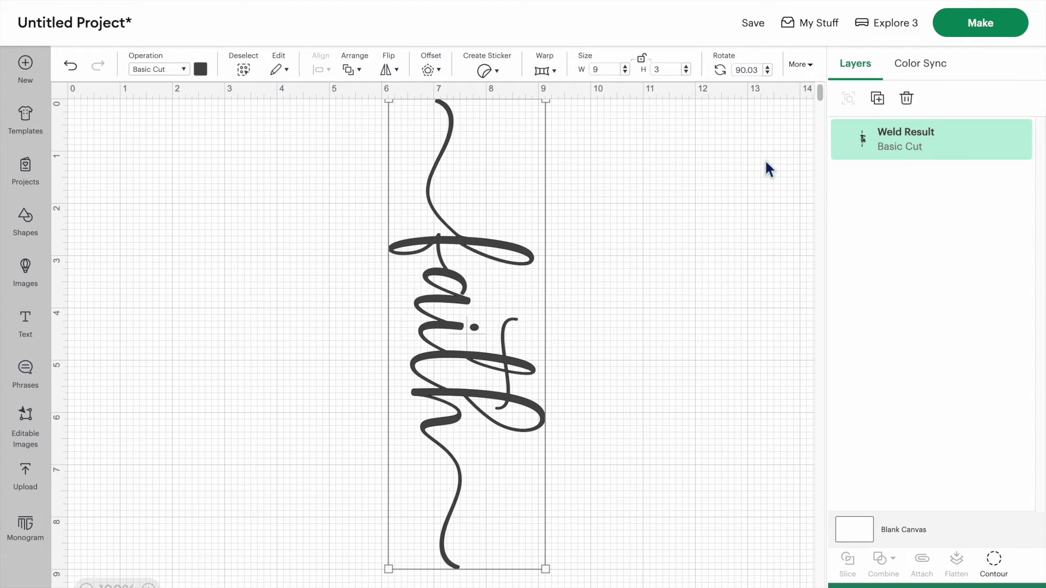
pyautogui.click(765, 79)
pyautogui.press('BackSpace')
# Step: Start making the project without saving it and choose to load the material on a 12 in x 12 in mat
pyautogui.click(1006, 32)
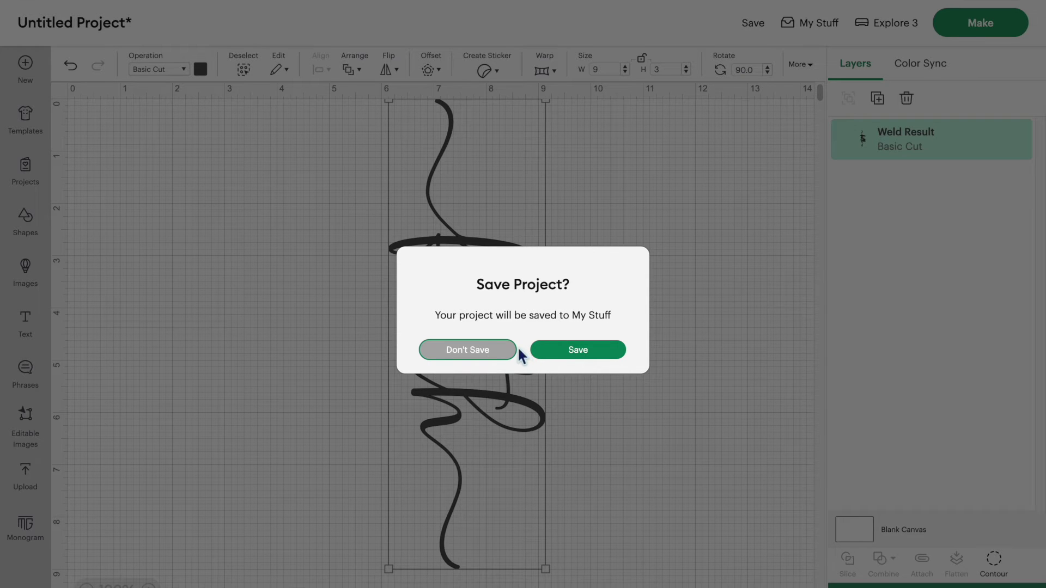
pyautogui.click(493, 353)
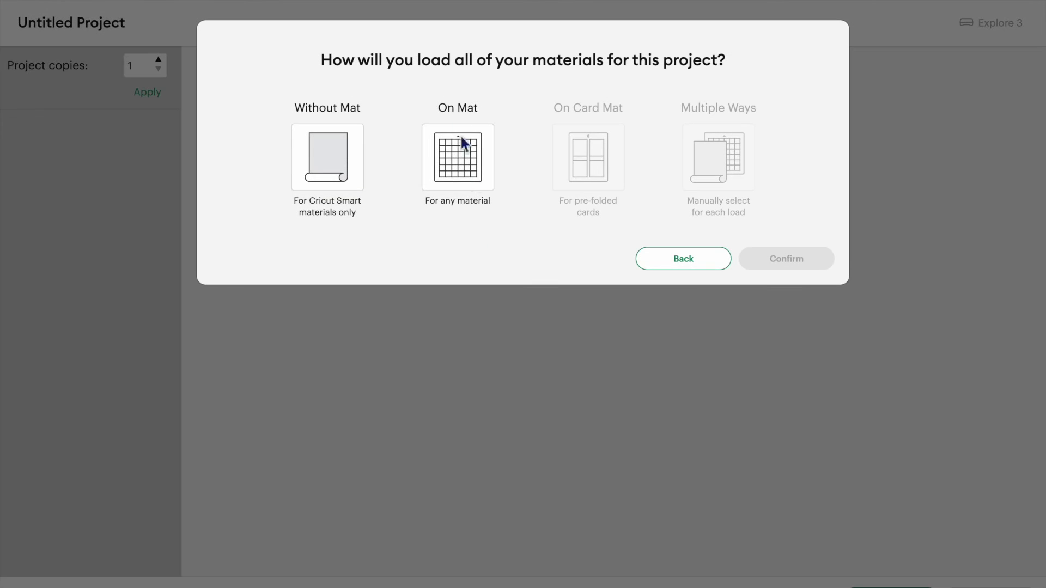
pyautogui.click(448, 157)
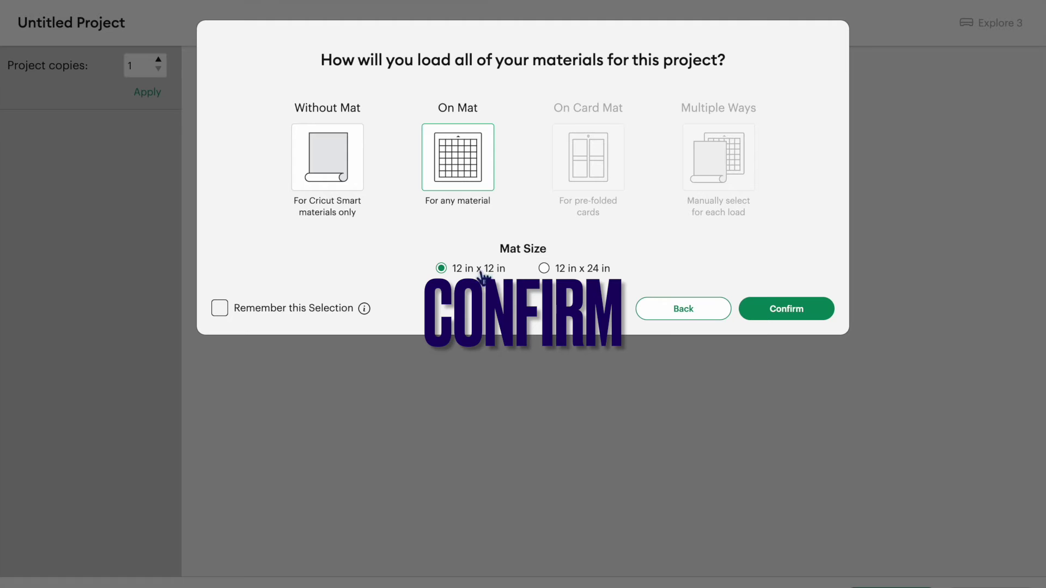
pyautogui.click(802, 307)
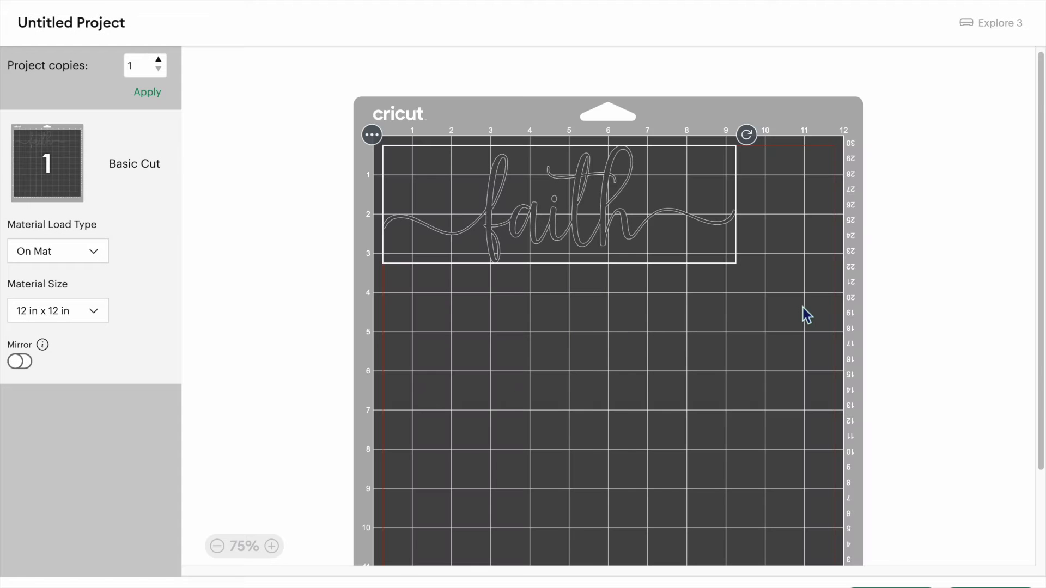
# Step: Move the design about 0.4 in away from the mat's edges, turn on Mirror, and continue to the material settings
pyautogui.moveTo(586, 213); pyautogui.dragTo(605, 229)
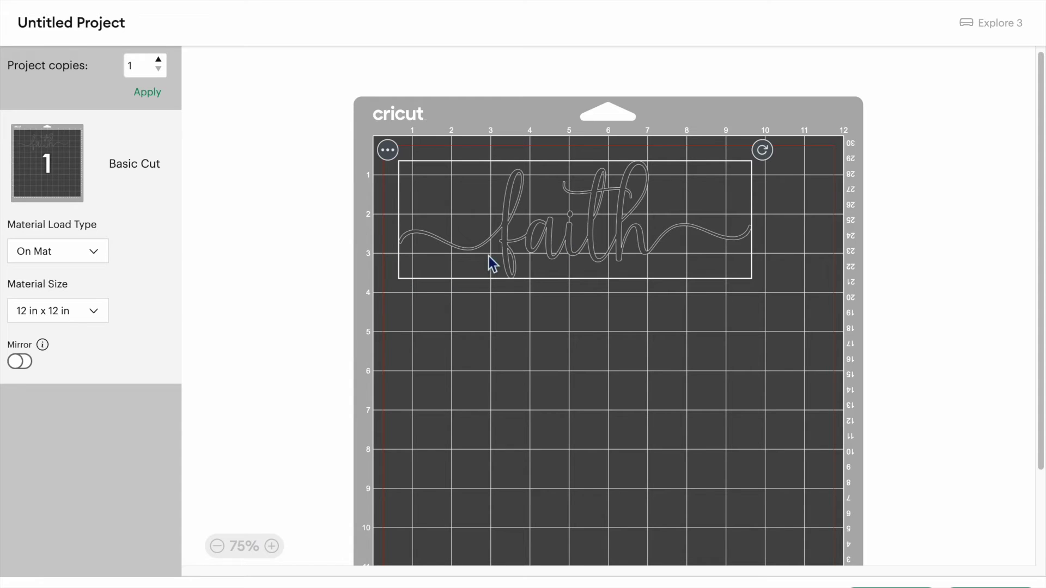
pyautogui.click(21, 364)
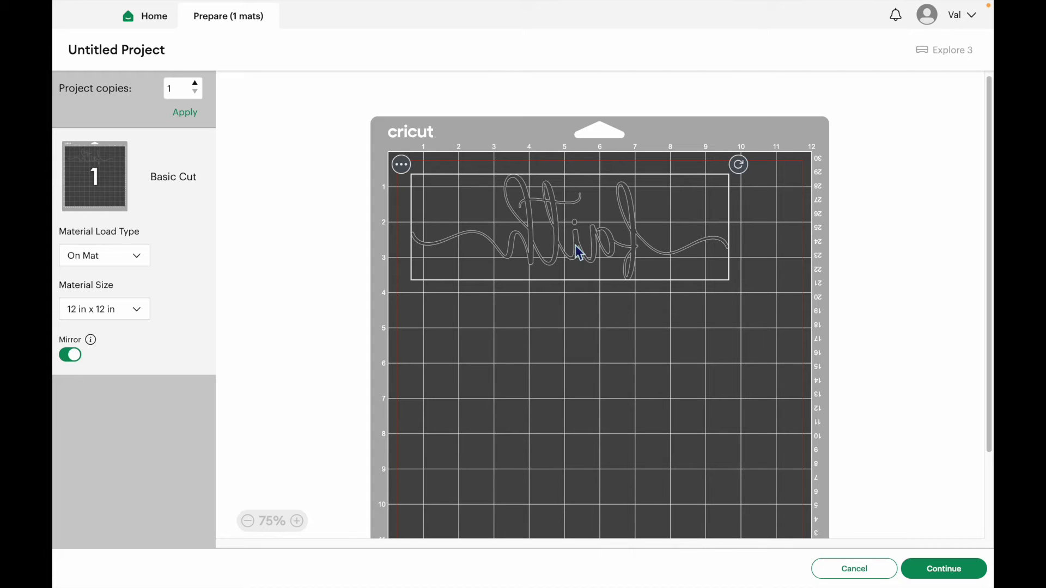
pyautogui.click(965, 577)
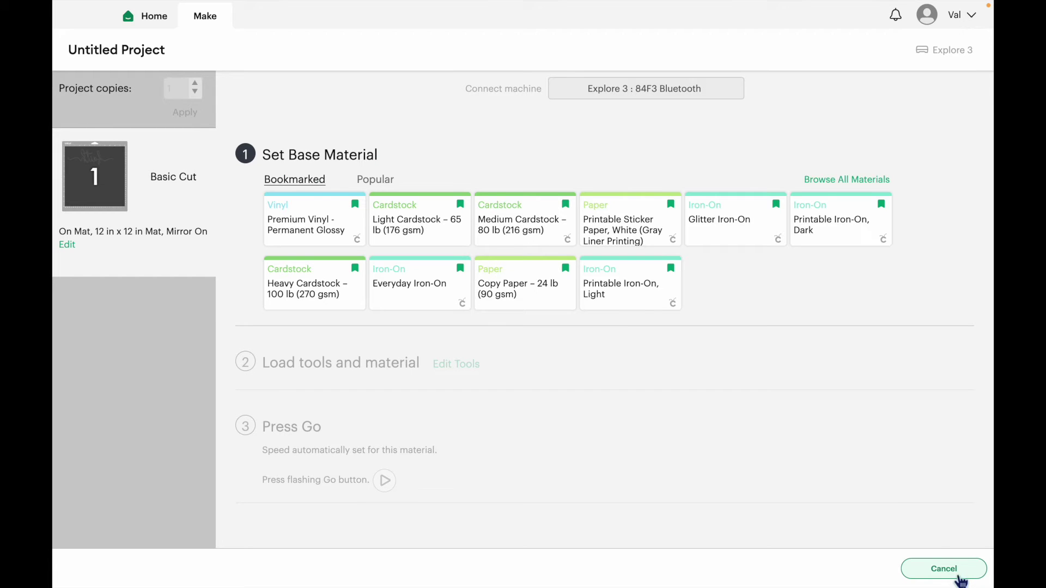
# Step: Set the base material to Everyday Iron-On and check the Mirror setting in the mat preview
pyautogui.click(412, 295)
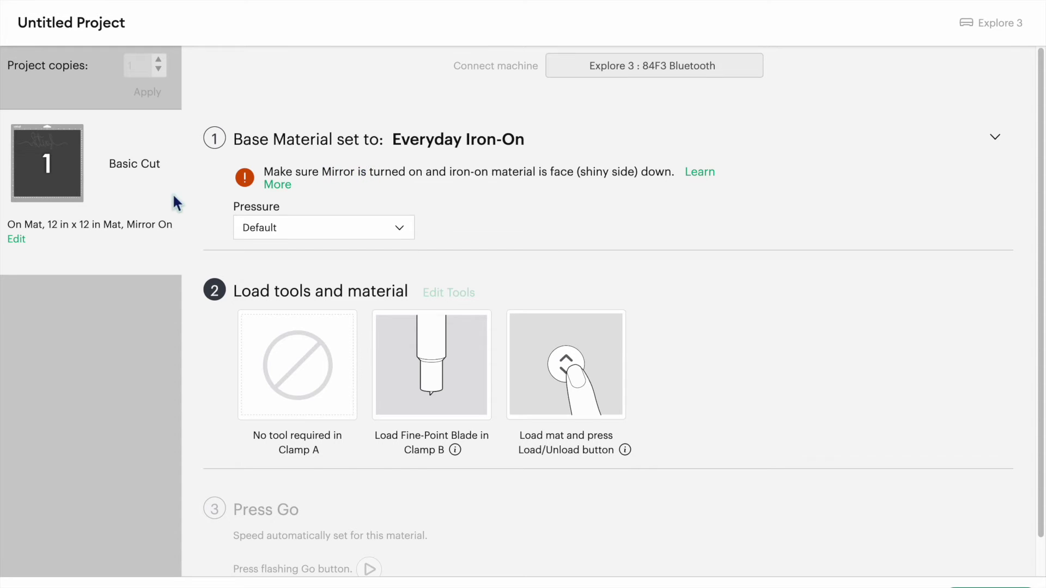
pyautogui.click(16, 241)
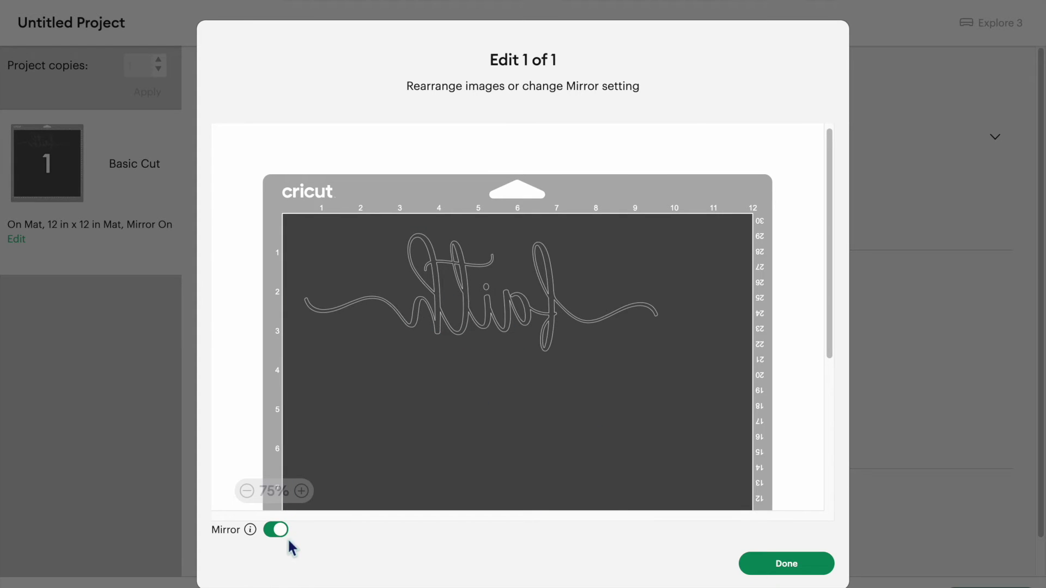
pyautogui.click(796, 565)
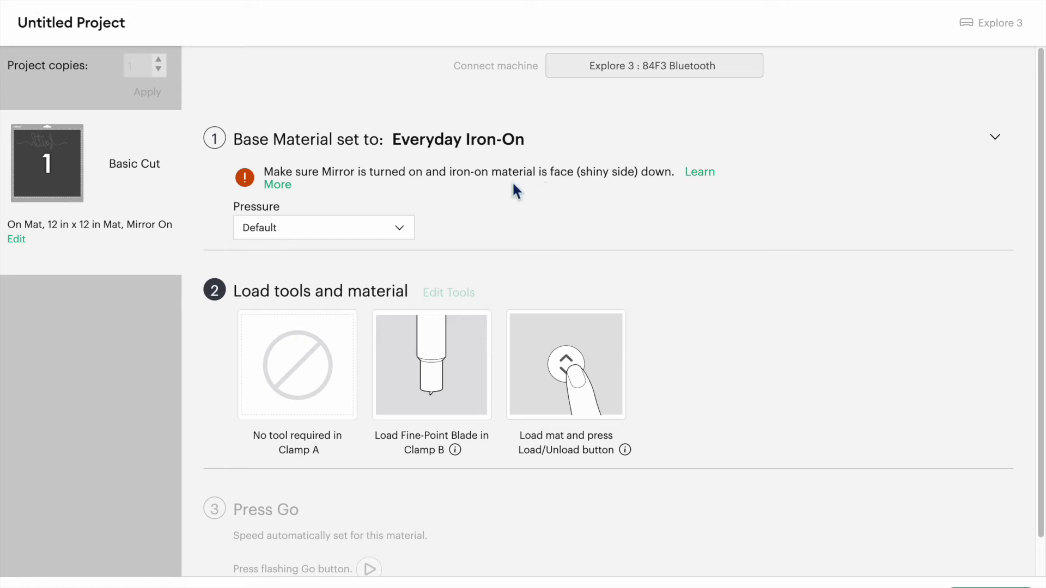